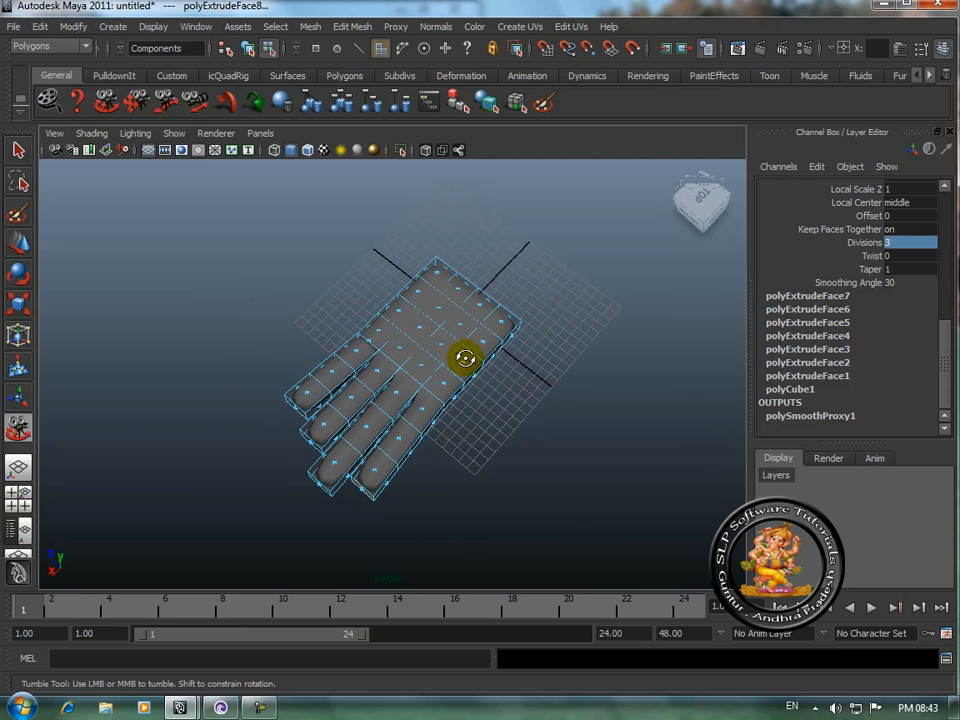
- Delete the vertical edge at the middle of the palm's thumb-side wall
left_click_drag(513, 413, 439, 392, "alt")
scroll(444, 366, "up", 2)
left_click(18, 150)
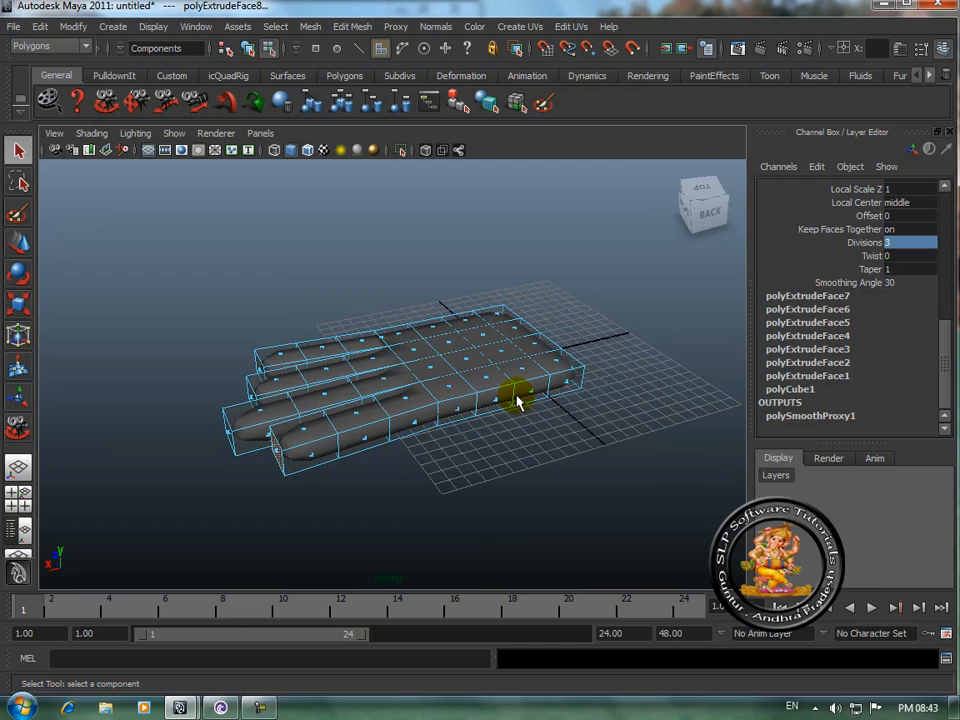
right_click_drag(533, 393, 530, 361)
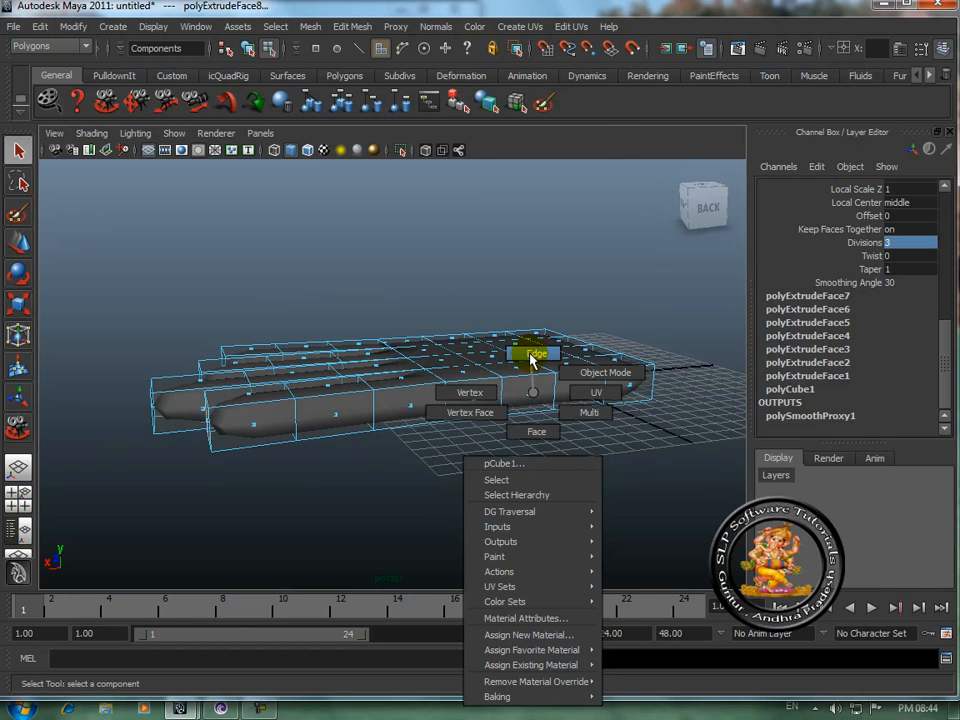
left_click(553, 390)
left_click(550, 396)
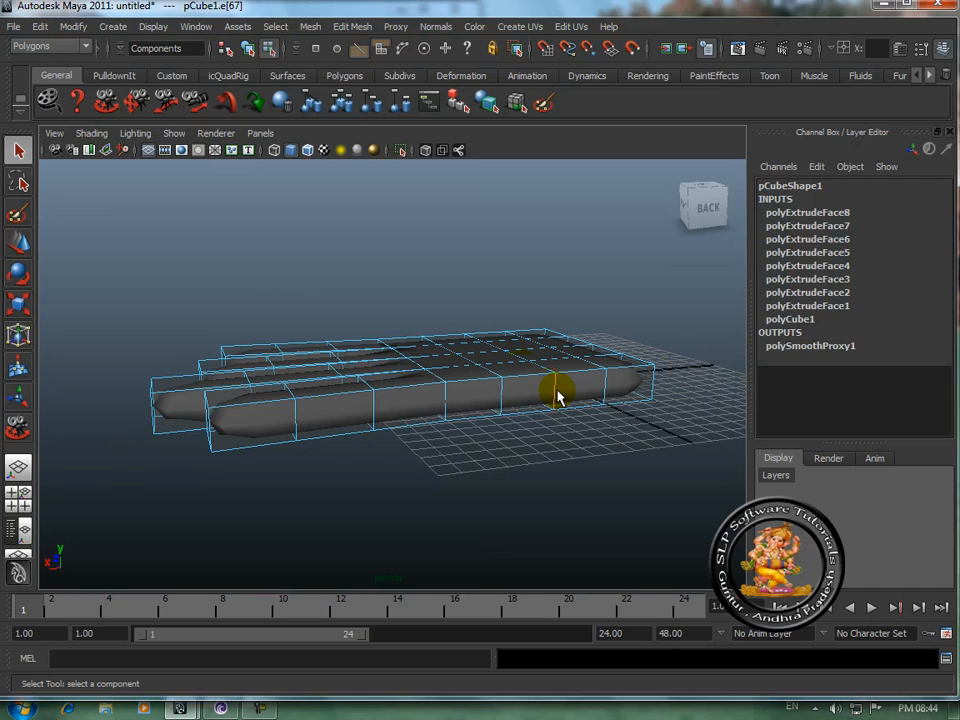
left_click(557, 396)
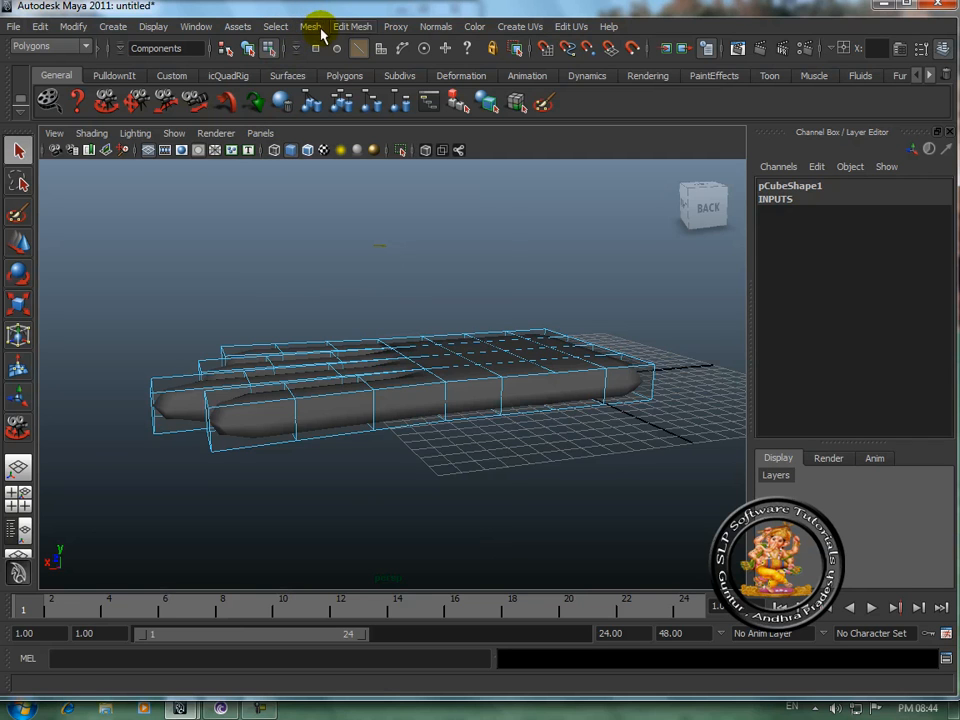
- Insert an edge loop across the palm, slightly nearer the wrist than the deleted side edge
left_click(352, 27)
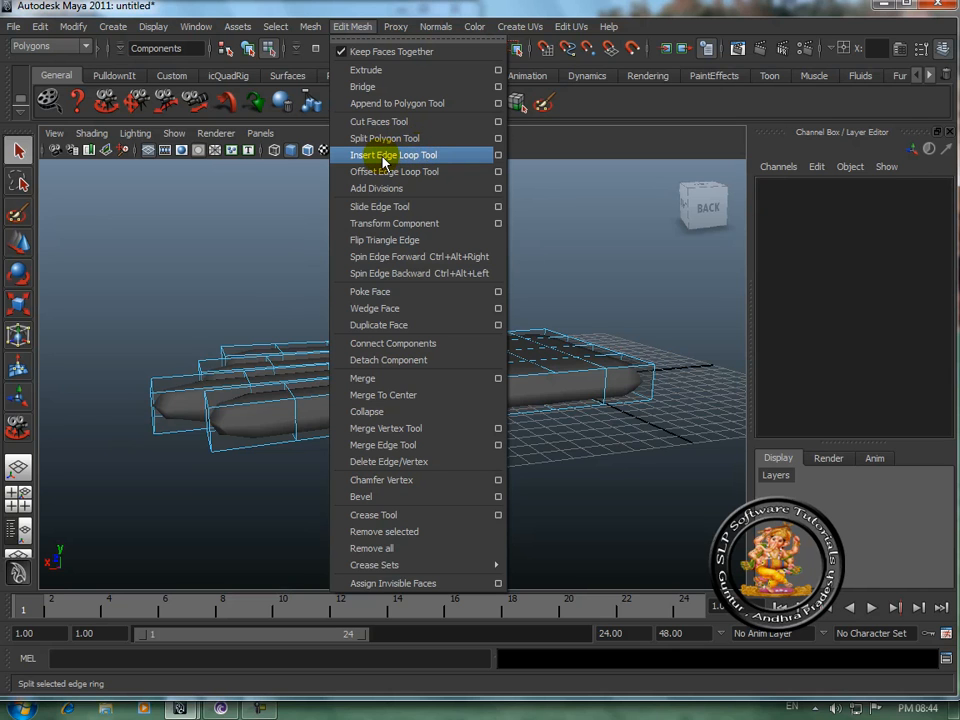
left_click(383, 157)
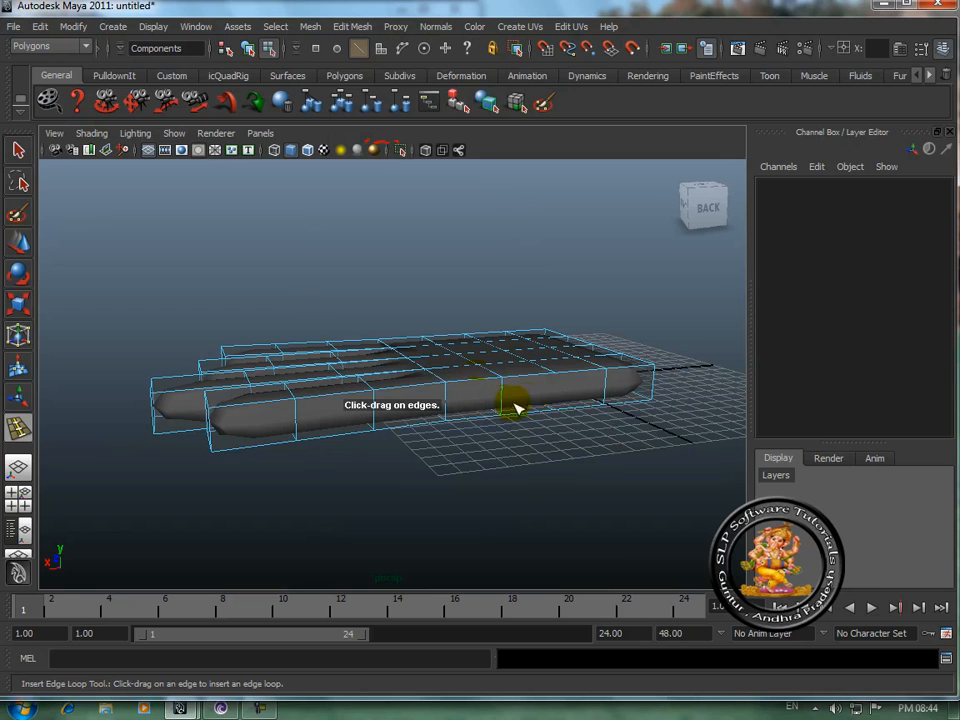
left_click(572, 377)
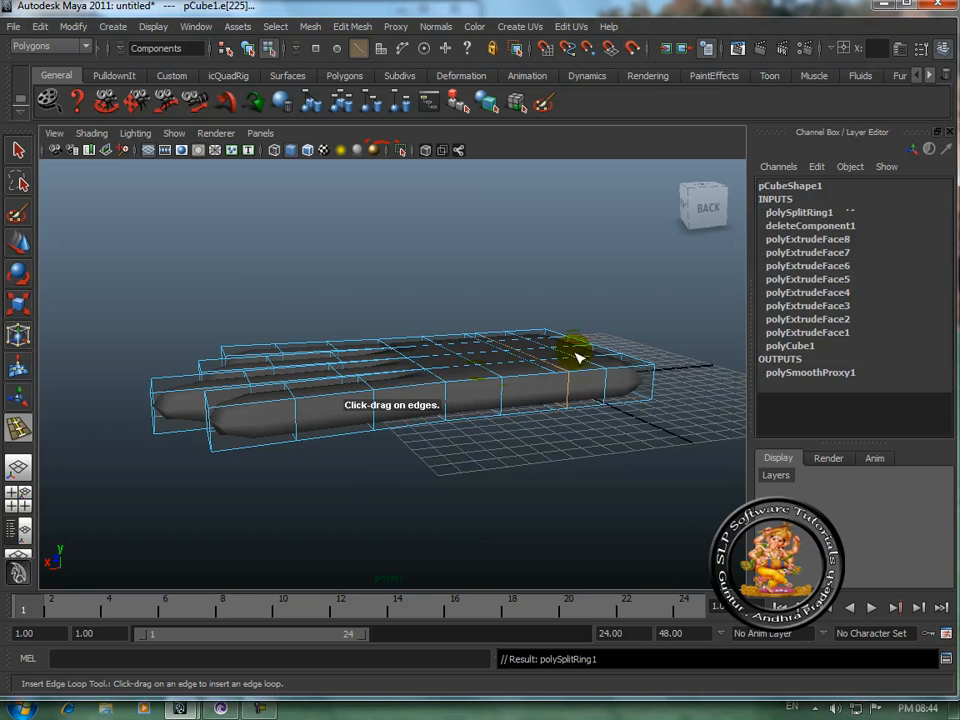
left_click(18, 152)
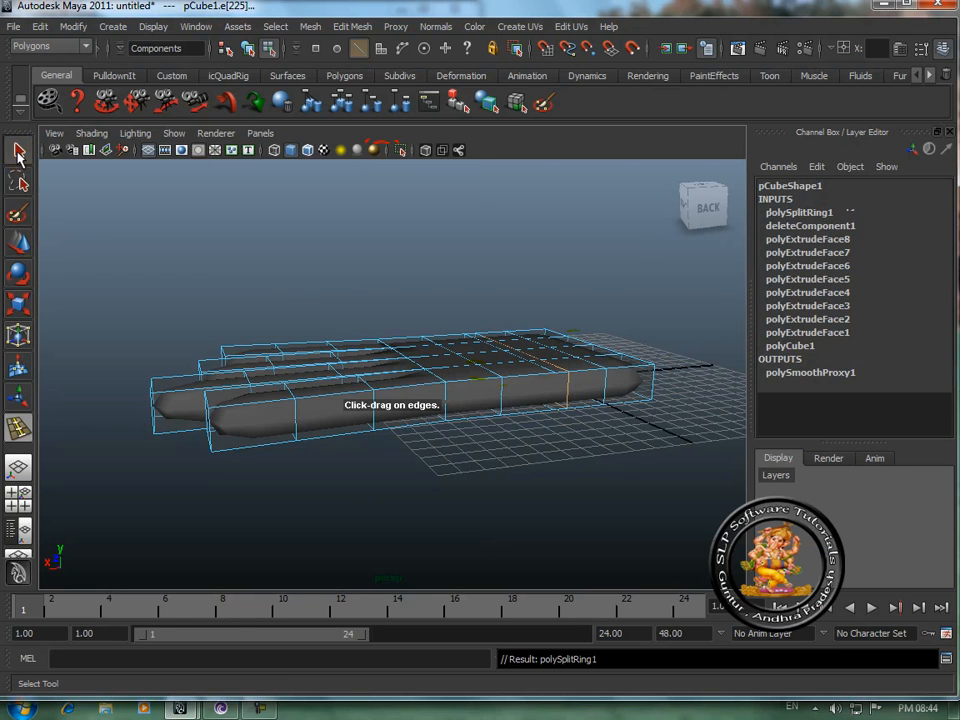
- Extrude the enlarged face on the palm's side into an angled thumb, with local translate about 4.919 in X and 5.008 in Z
right_click(508, 383)
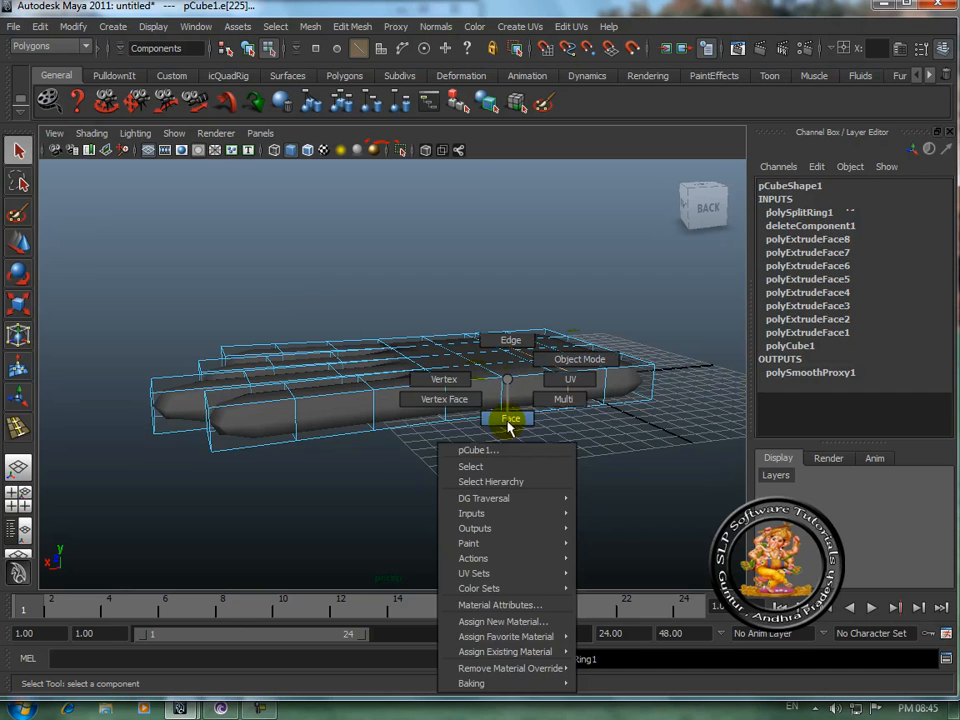
left_click(510, 418)
left_click(534, 400)
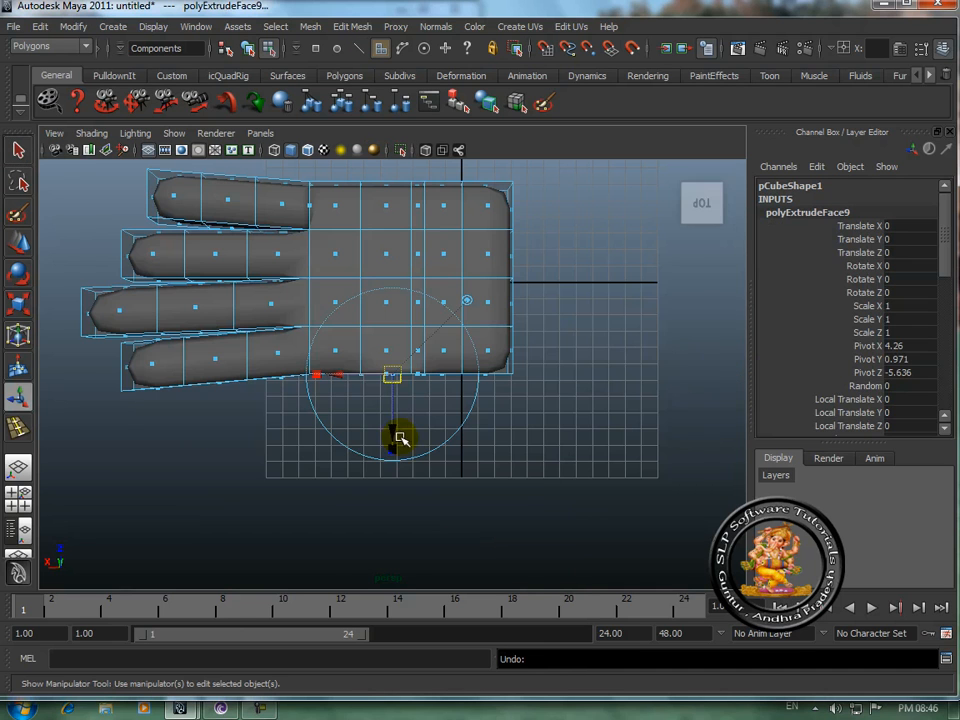
left_click_drag(395, 430, 391, 558)
left_click_drag(349, 507, 240, 450)
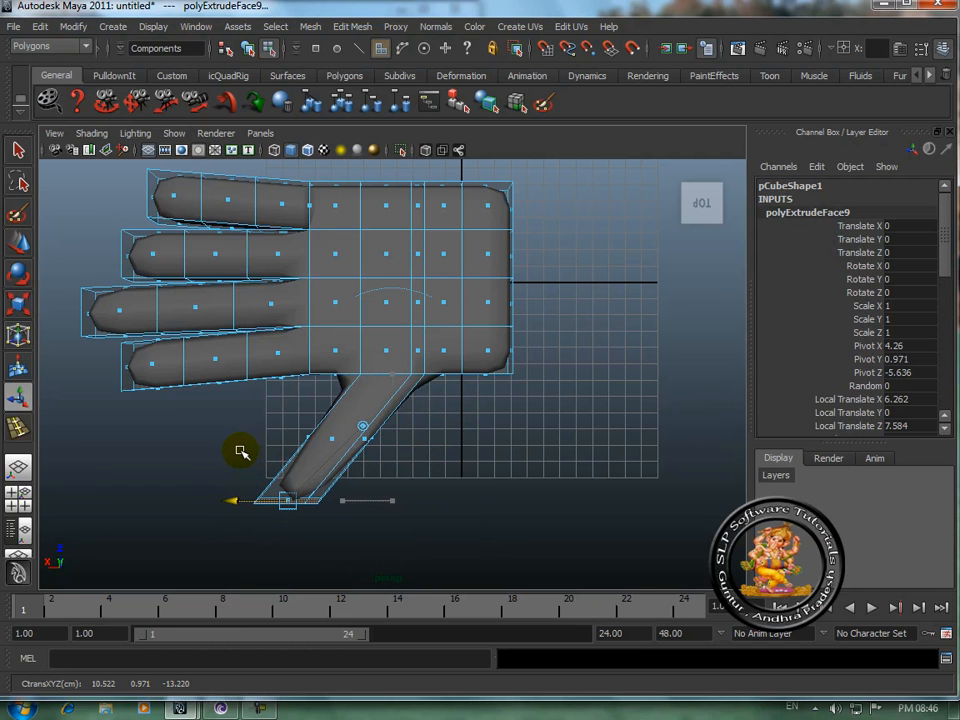
left_click_drag(287, 555, 311, 507)
left_click_drag(240, 462, 263, 459)
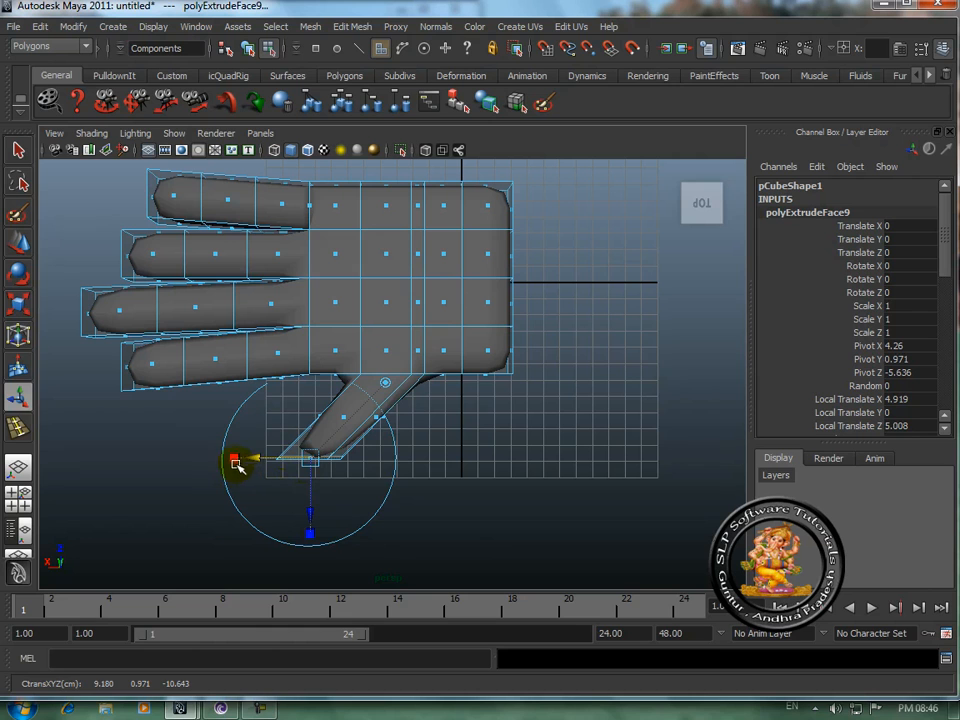
- Scale the thumb's end face uniformly to 1.25 and rotate it about 14 degrees around its local Y axis
left_click(312, 460)
left_click_drag(312, 460, 330, 462)
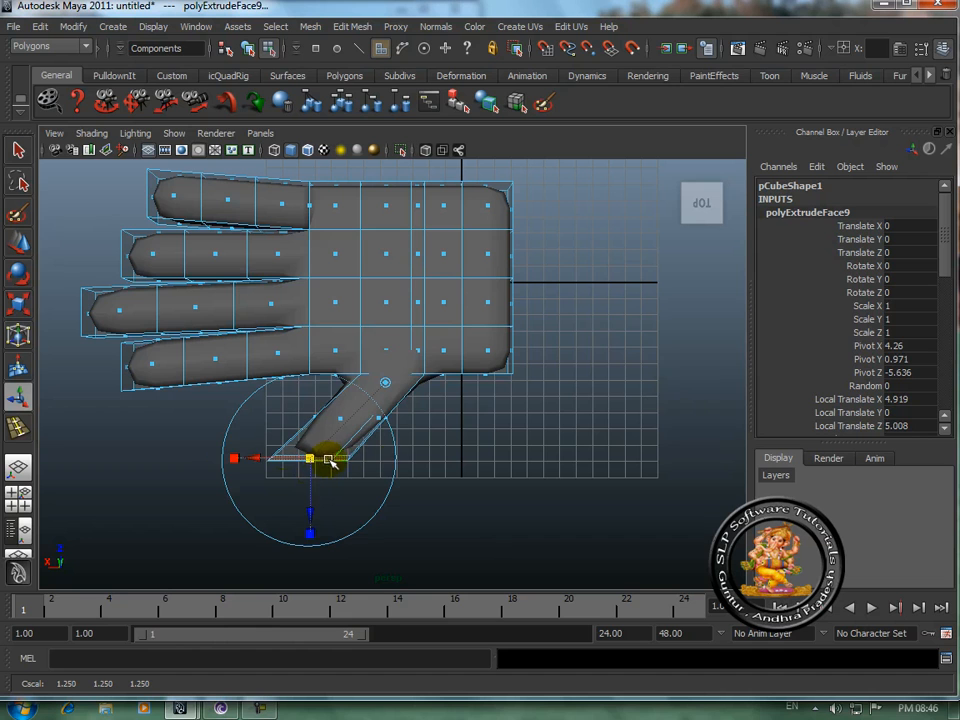
left_click(394, 455)
left_click_drag(396, 456, 389, 476)
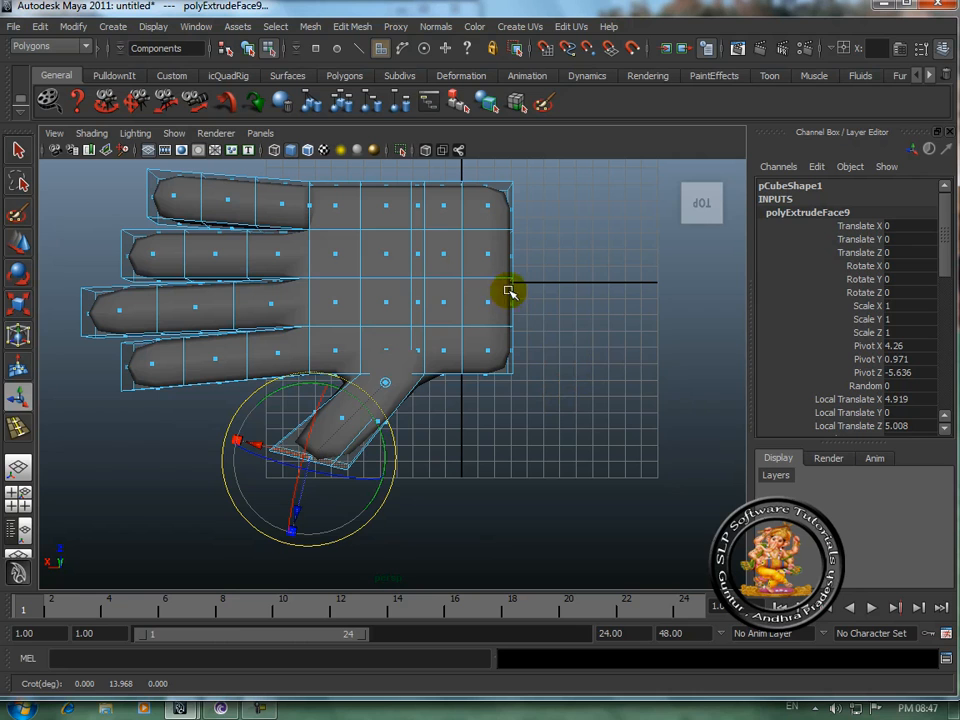
- In object mode, set the thumb extrusion's Divisions to 2
left_click(102, 103)
mouse_move(570, 405)
left_mouse_down()
mouse_move(477, 298)
mouse_move(484, 276)
mouse_move(585, 319)
mouse_move(666, 377)
mouse_move(754, 373)
mouse_move(632, 407)
mouse_move(585, 401)
left_mouse_up()
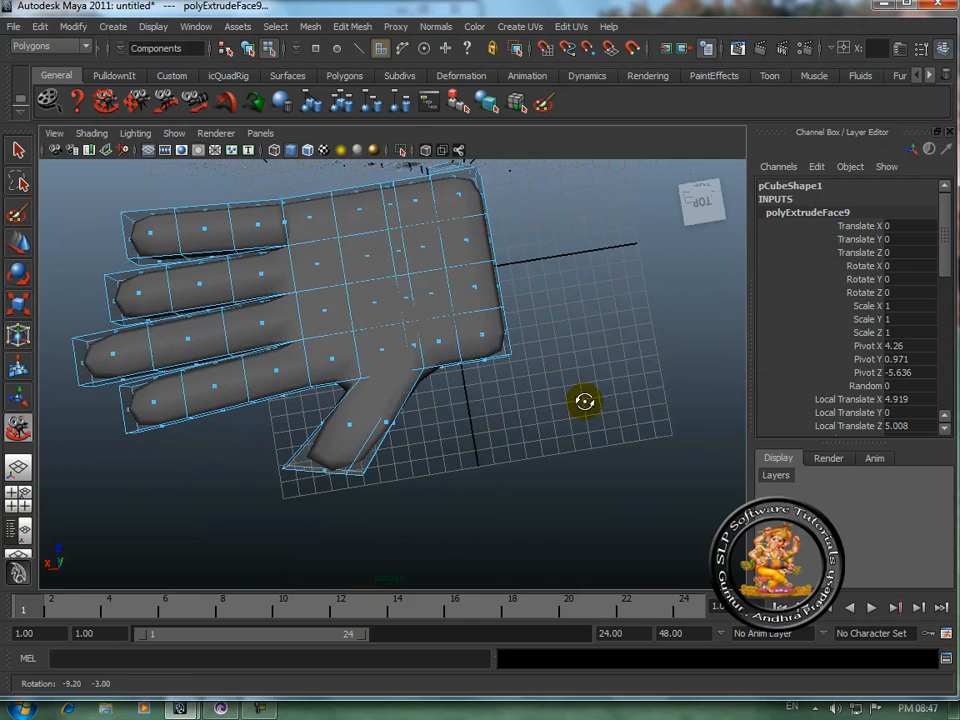
left_click(18, 152)
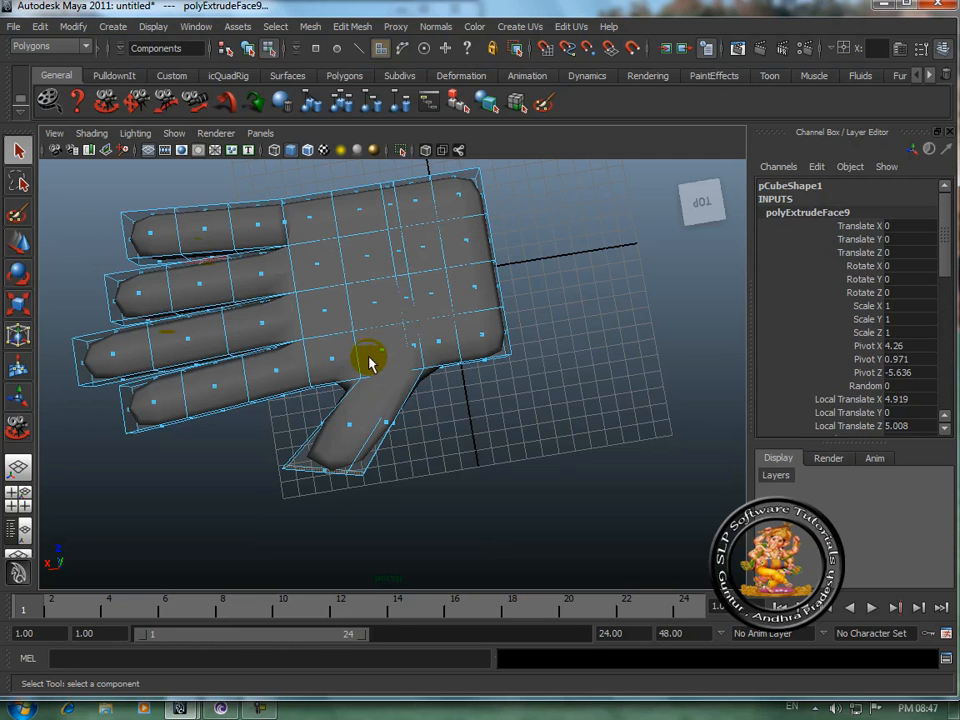
left_click(352, 428)
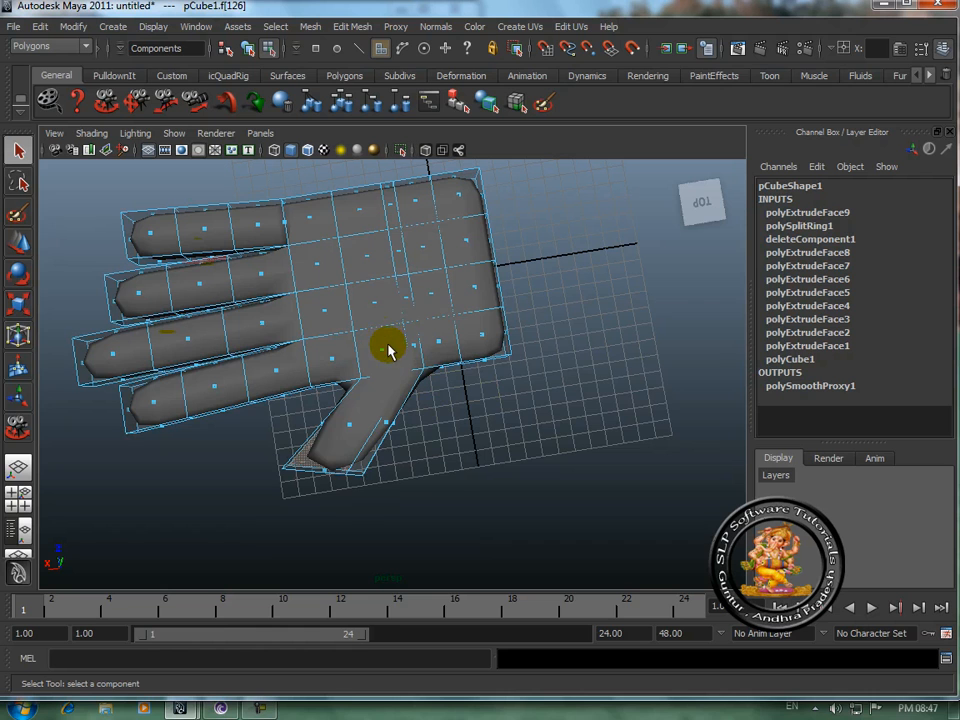
right_click_drag(392, 339, 450, 318)
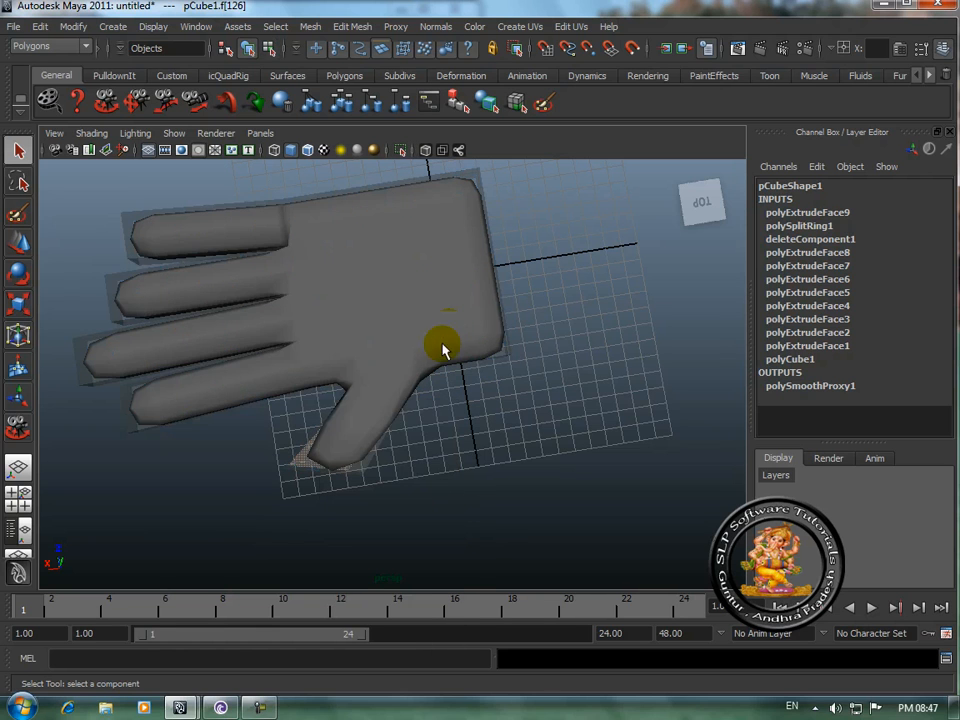
left_click(360, 429)
left_click_drag(943, 279, 949, 364)
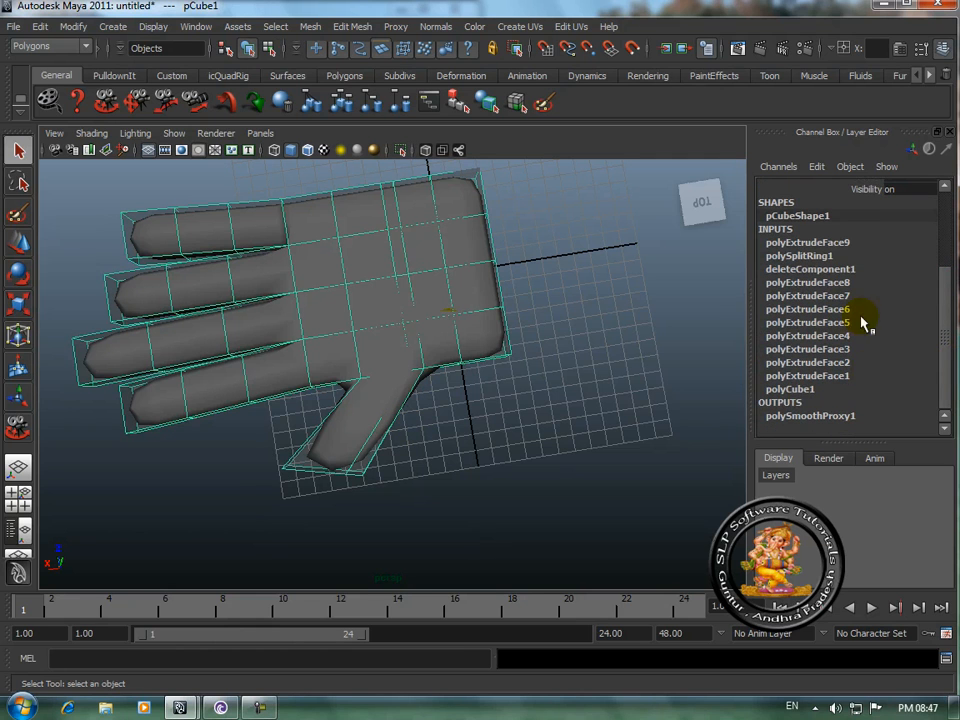
left_click(815, 243)
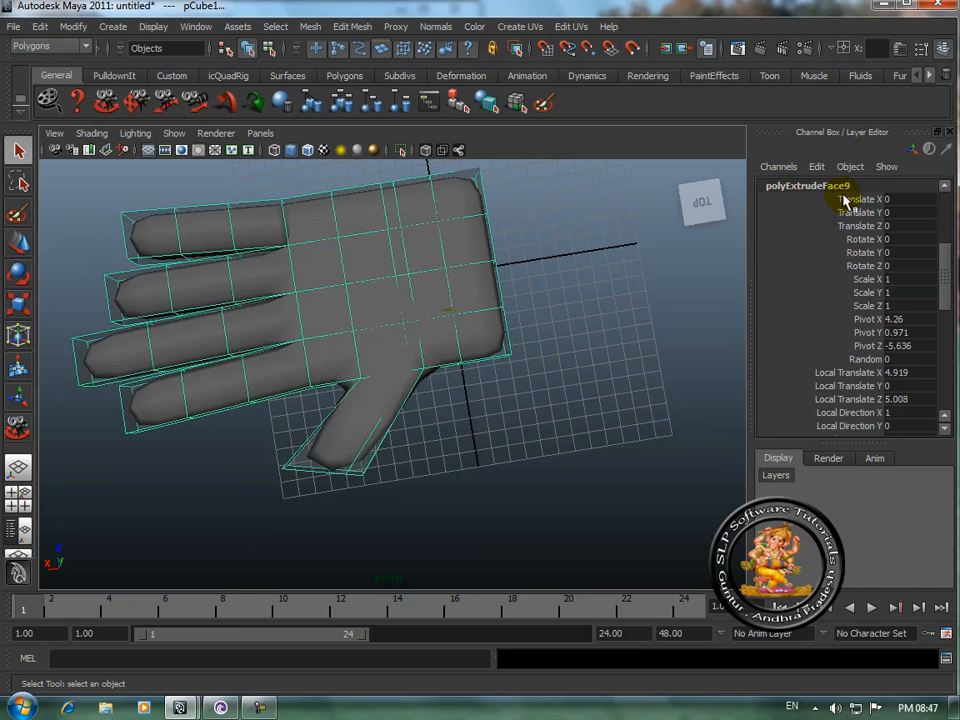
left_click_drag(951, 319, 948, 363)
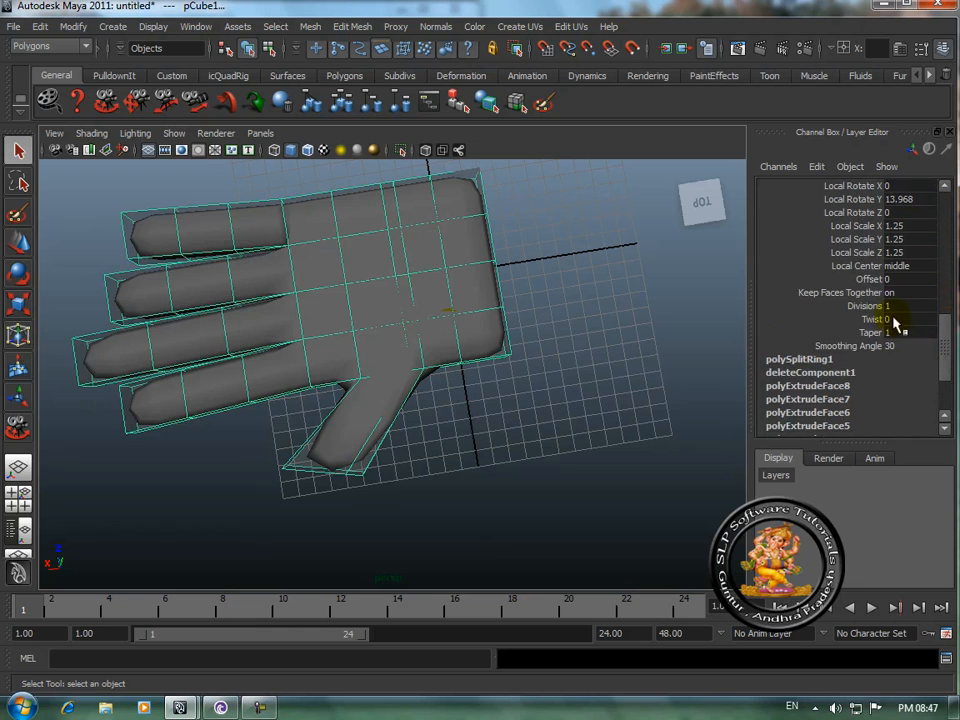
left_click(889, 306)
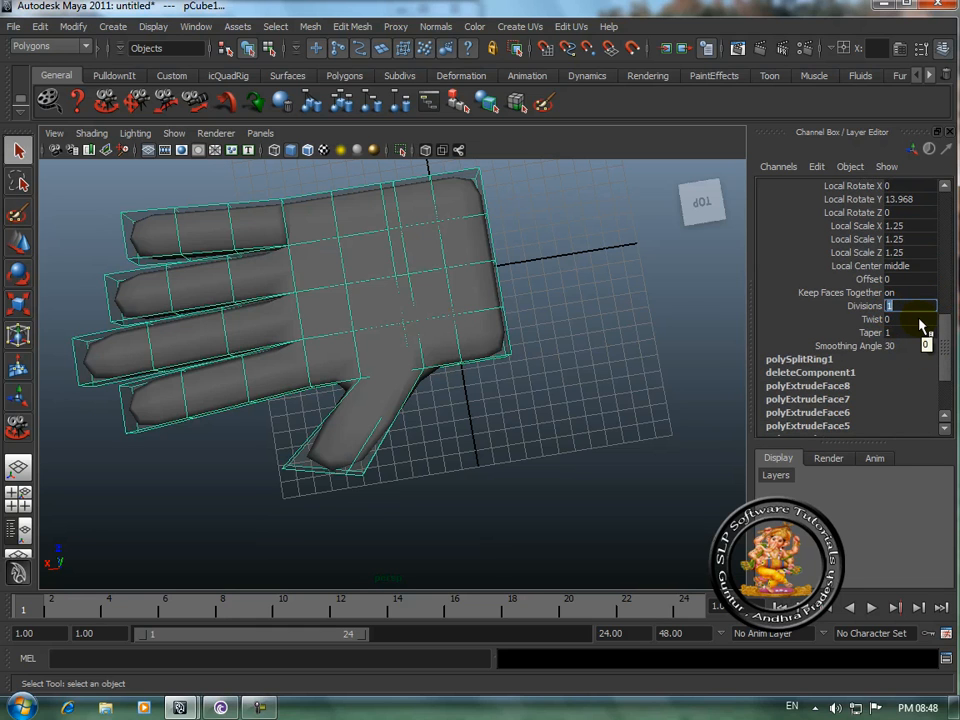
type("2")
key("Return")
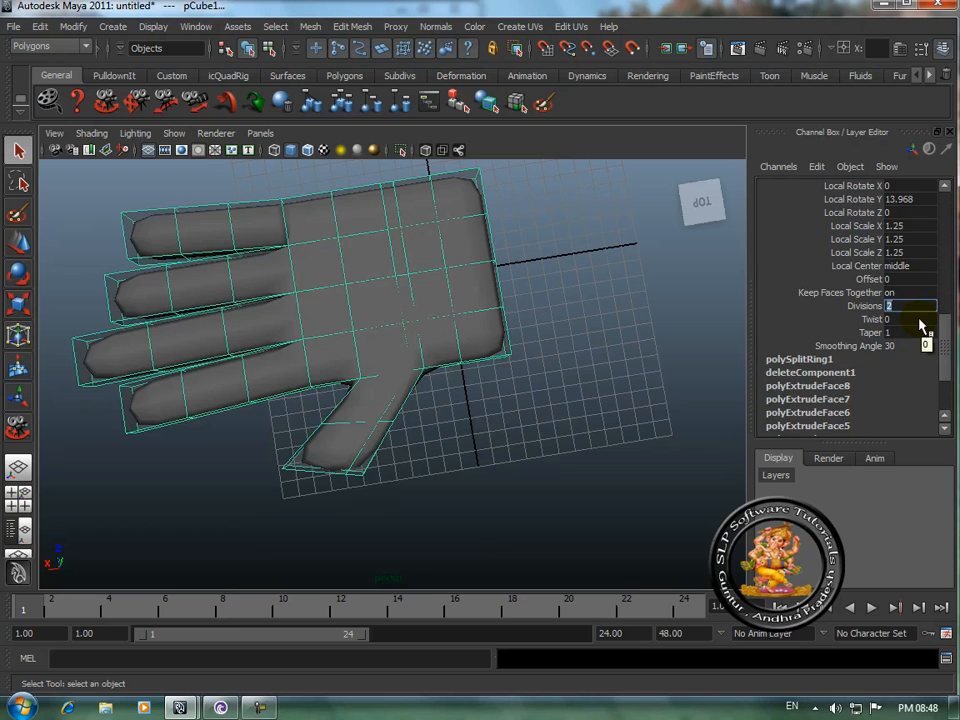
left_click(516, 424)
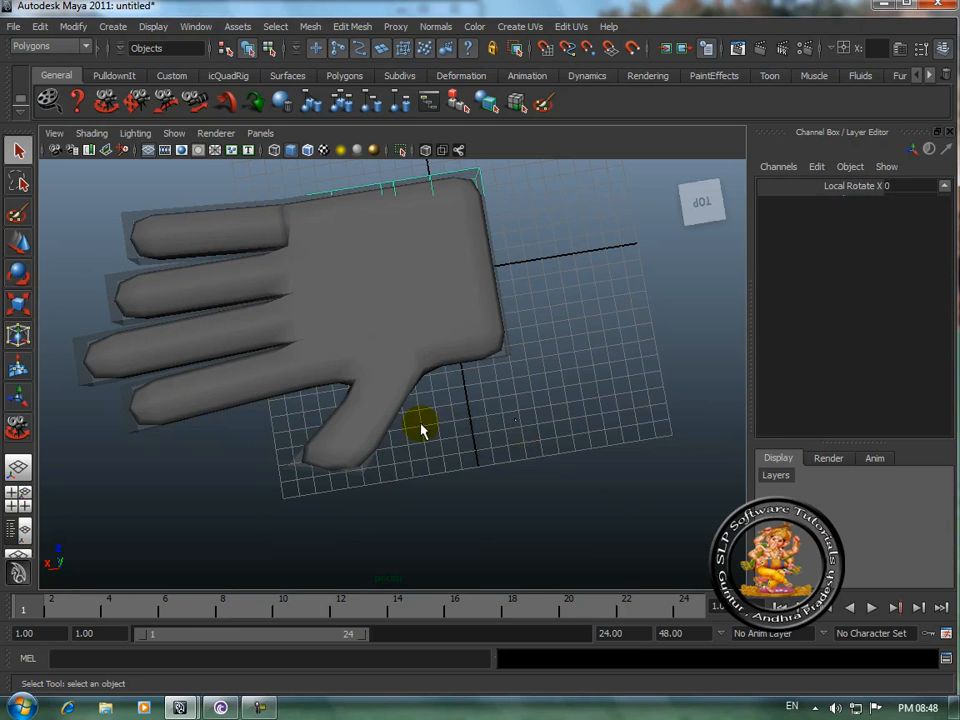
- Select the four end faces at the wrist and scale them narrower across the hand's width
left_click(106, 100)
left_click_drag(454, 328, 122, 285)
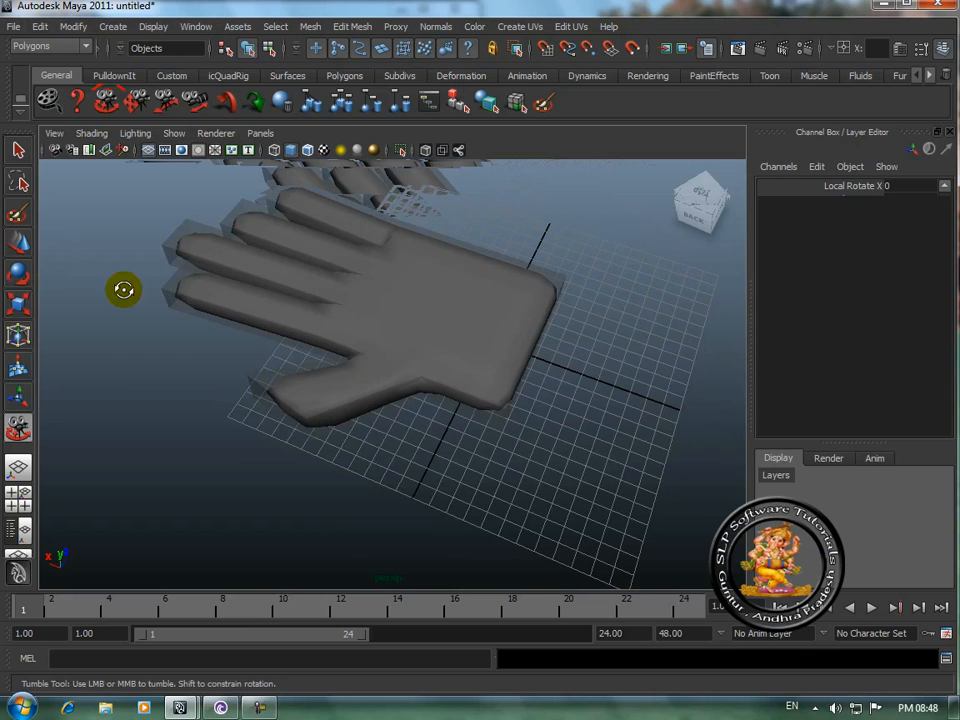
left_click(17, 150)
left_click(463, 333)
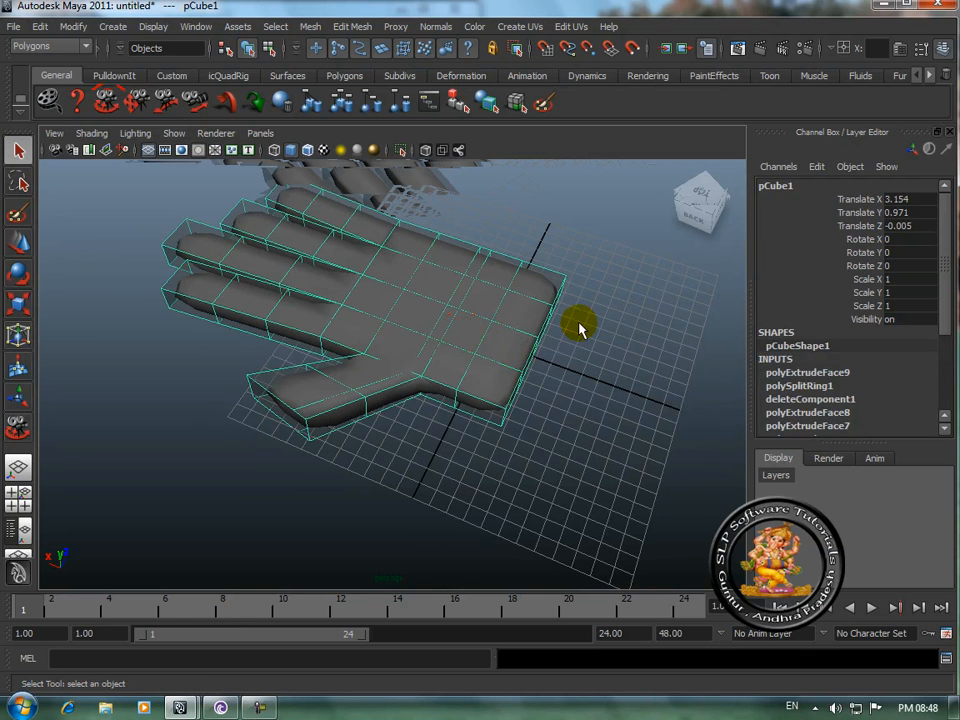
left_click(112, 107)
left_click_drag(521, 327, 409, 341)
left_click(17, 150)
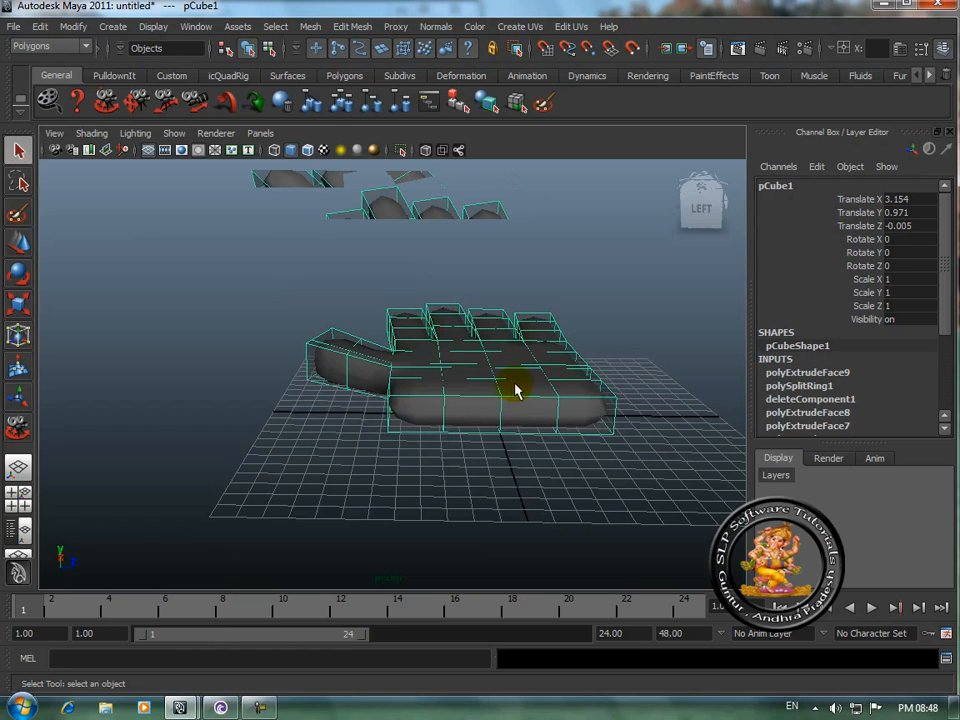
right_click_drag(516, 395, 450, 388)
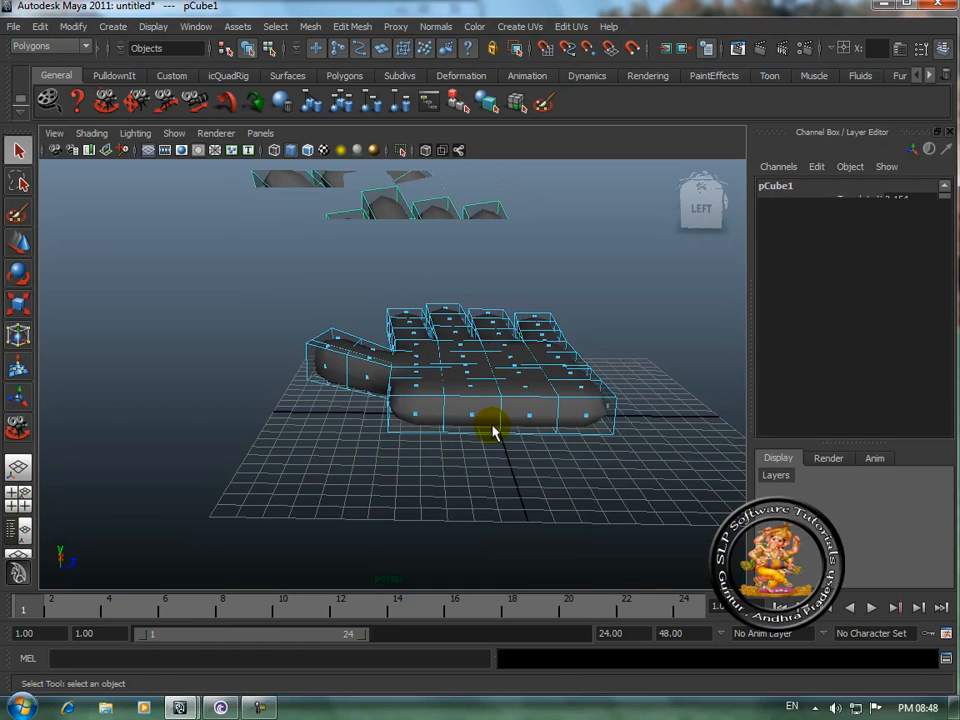
left_click(413, 418)
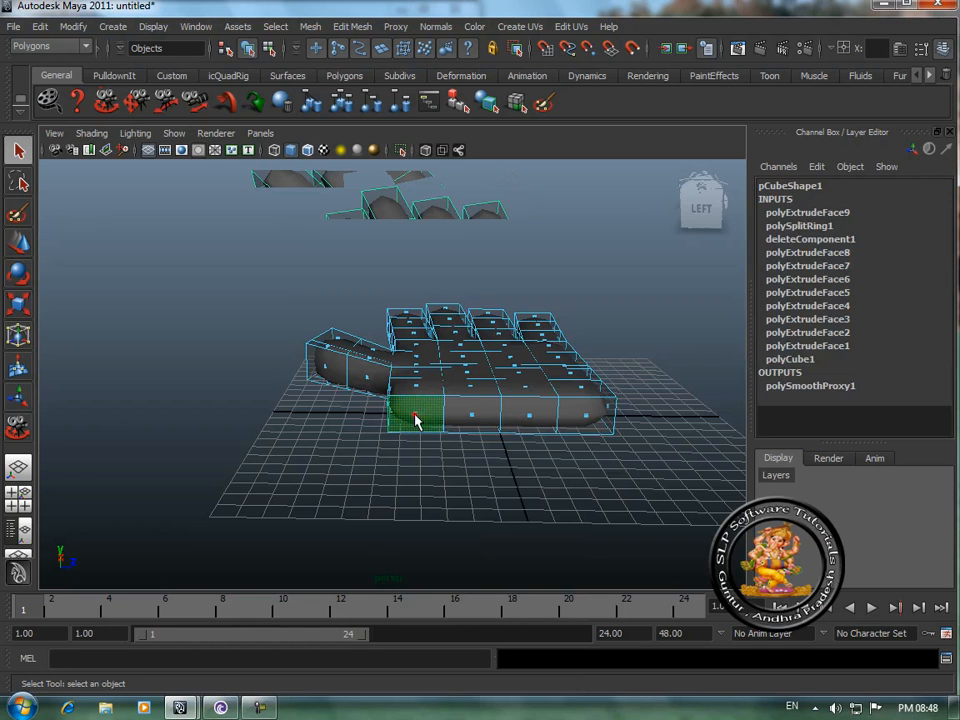
left_click(475, 420, "shift")
left_click(527, 420, "shift")
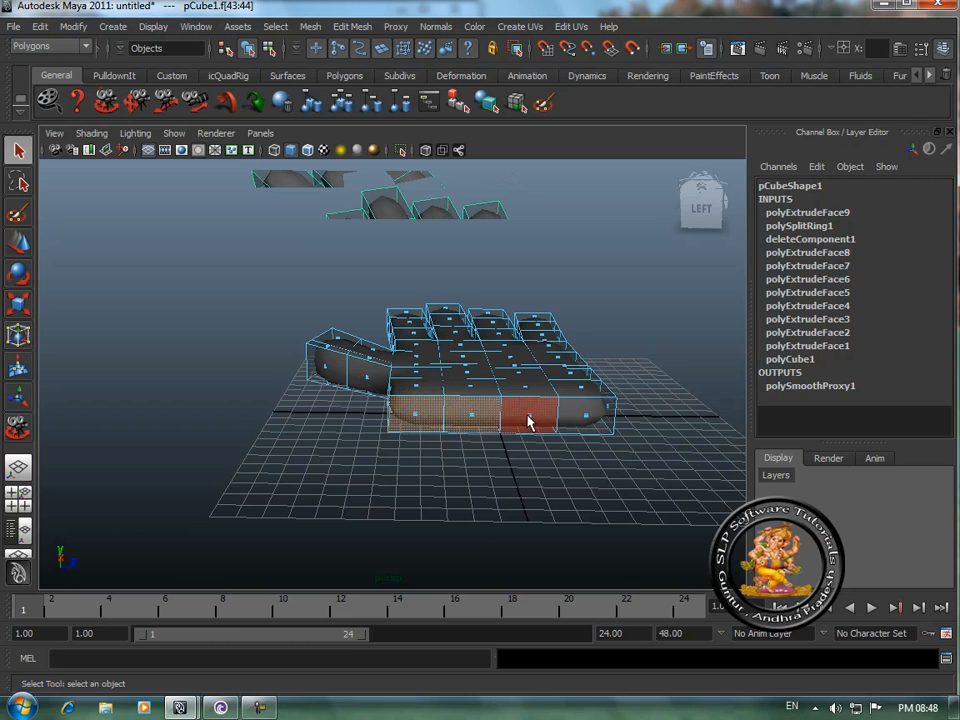
left_click(587, 423, "shift")
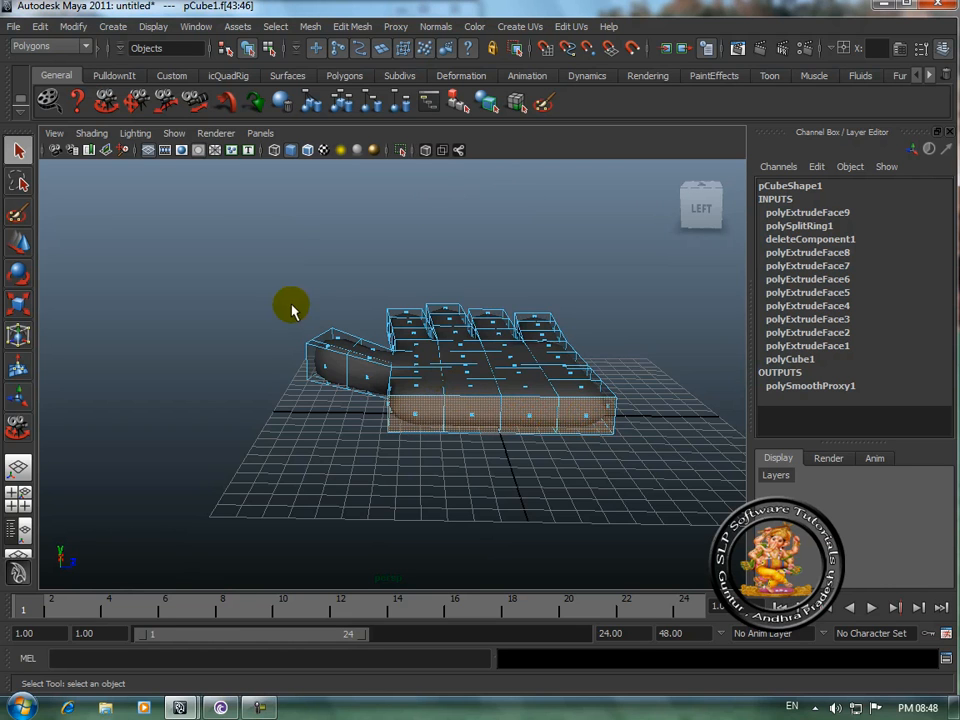
left_click(105, 100)
left_click_drag(311, 308, 354, 369)
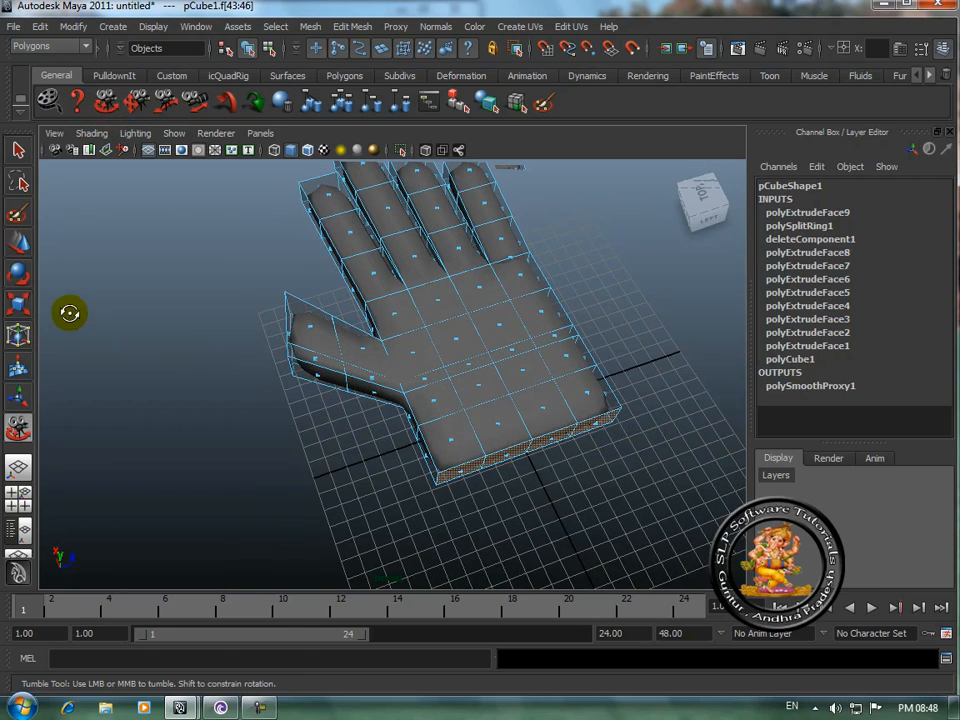
left_click(17, 304)
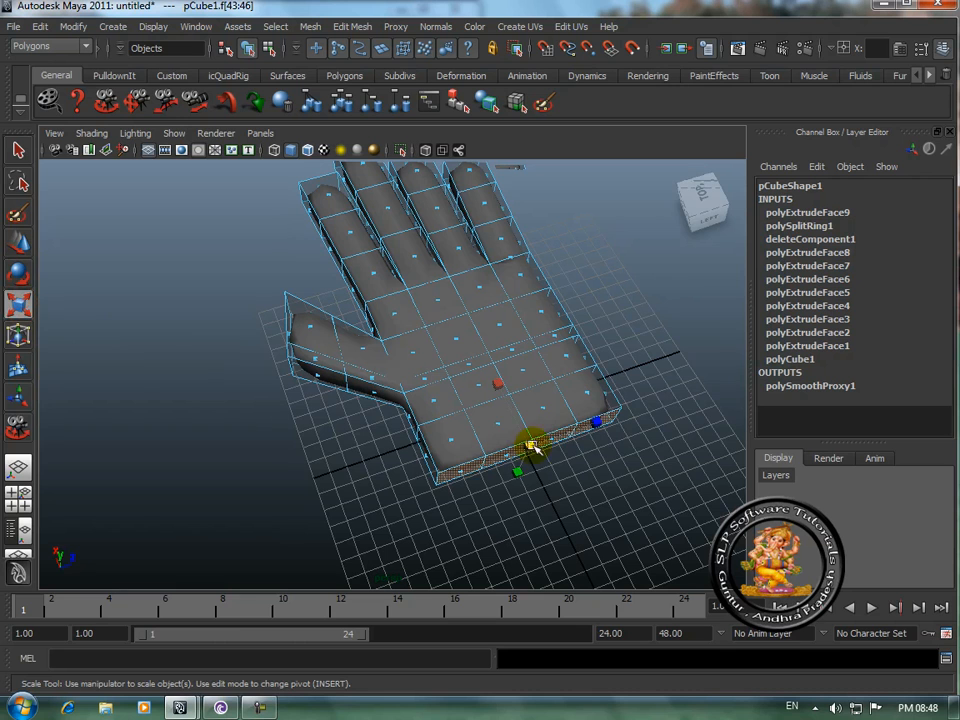
left_click_drag(593, 427, 577, 452)
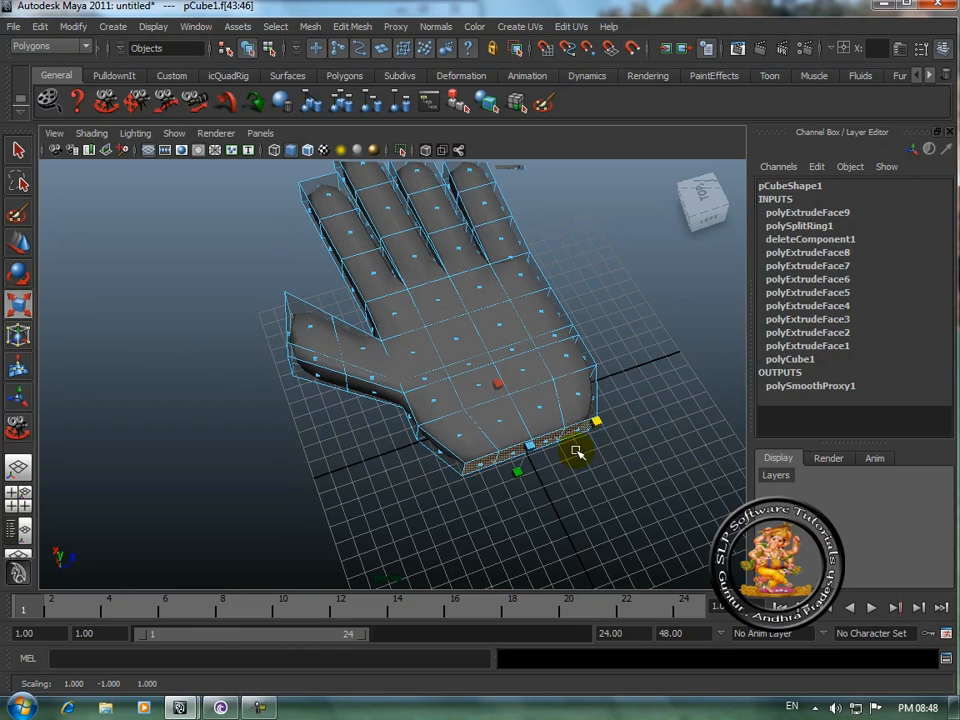
- Move the selected wrist end faces away from the palm along X to about -4.059, adjusting them slightly to about -0.039 in Z
left_click(17, 243)
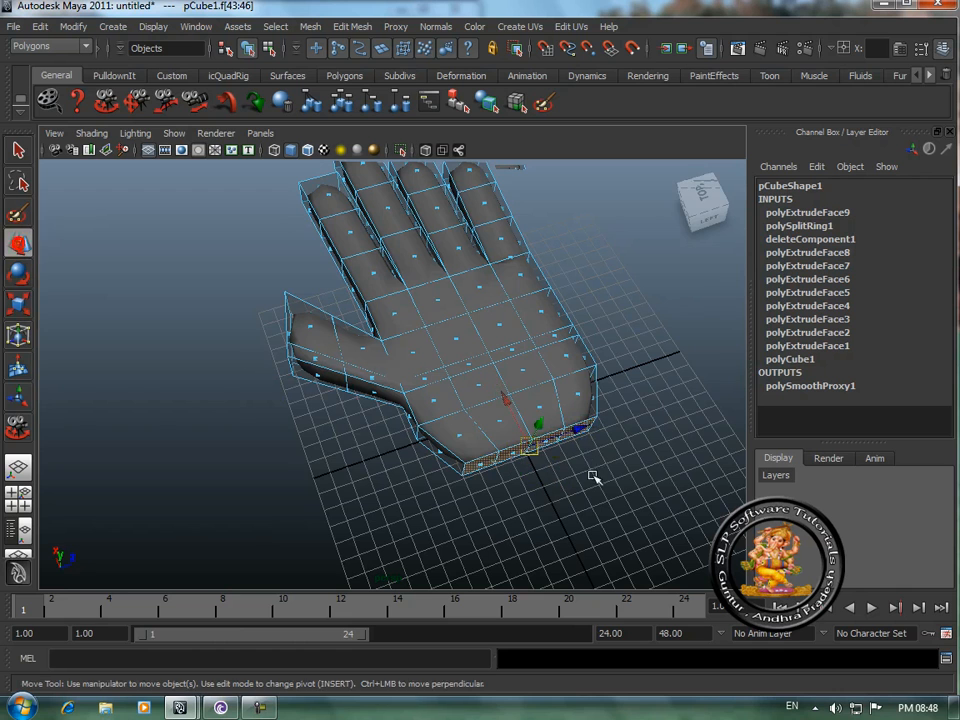
left_click_drag(508, 401, 518, 413)
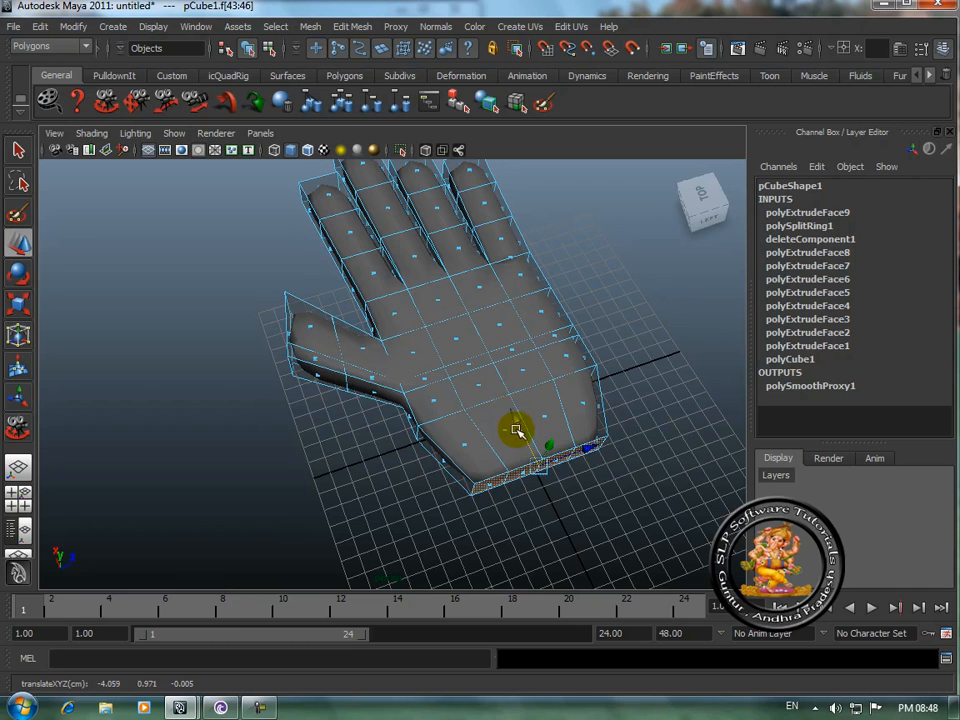
left_click_drag(592, 452, 591, 448)
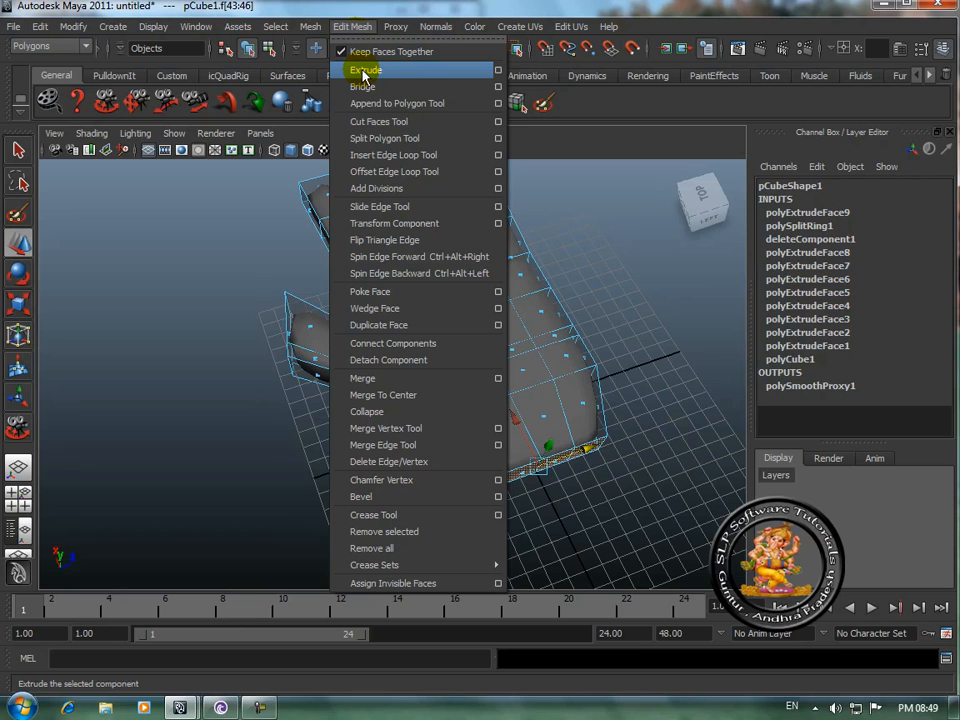
- Extrude the wrist end faces along the world axes with Translate X about -1.175 and uniform scale about 0.783
left_click(366, 72)
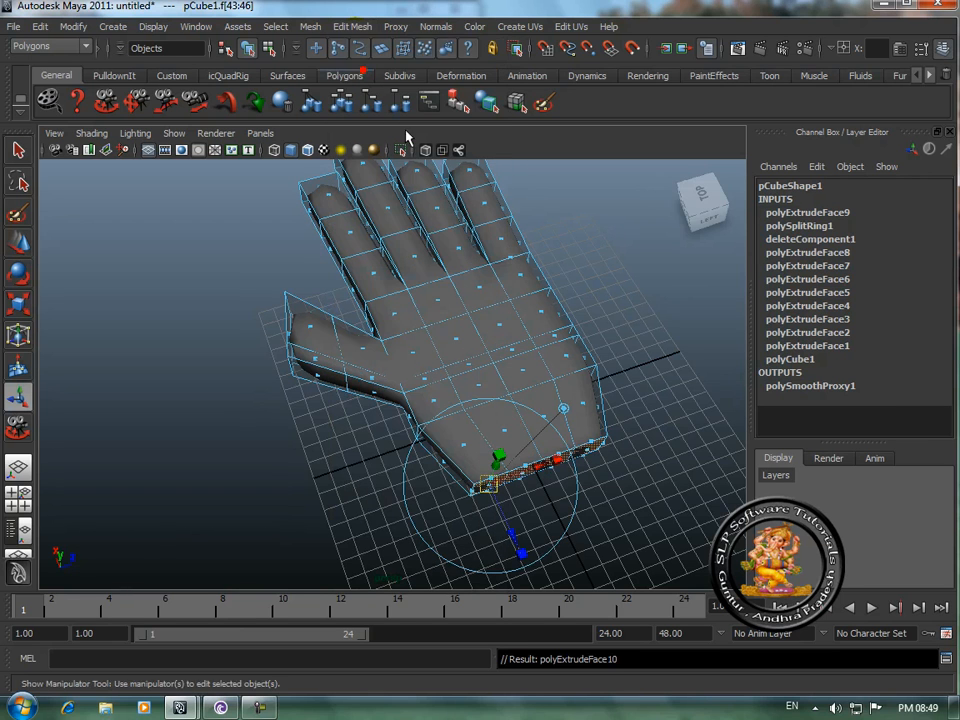
left_click(565, 410)
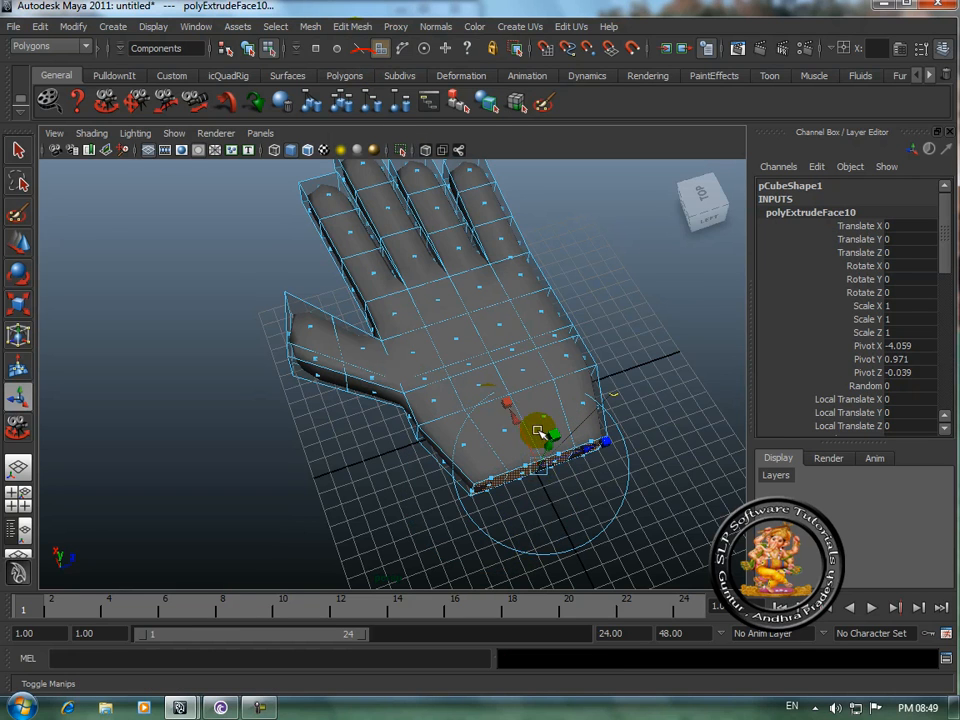
left_click_drag(517, 421, 538, 455)
left_click(623, 477)
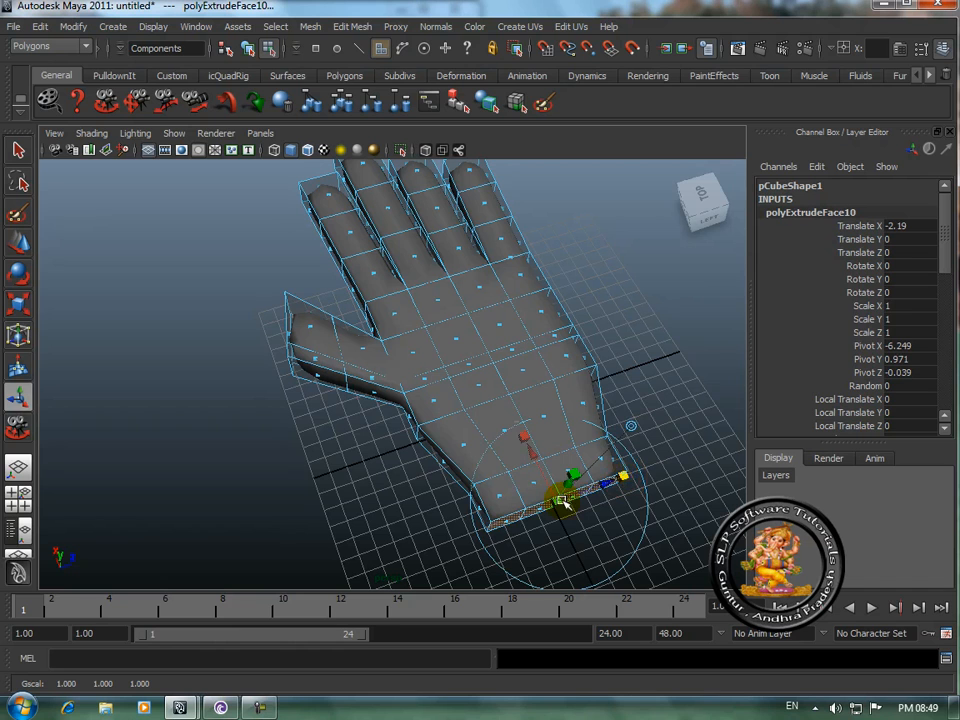
left_click_drag(563, 506, 550, 502)
mouse_move(534, 456)
left_mouse_down()
mouse_move(529, 442)
mouse_move(531, 456)
left_mouse_up()
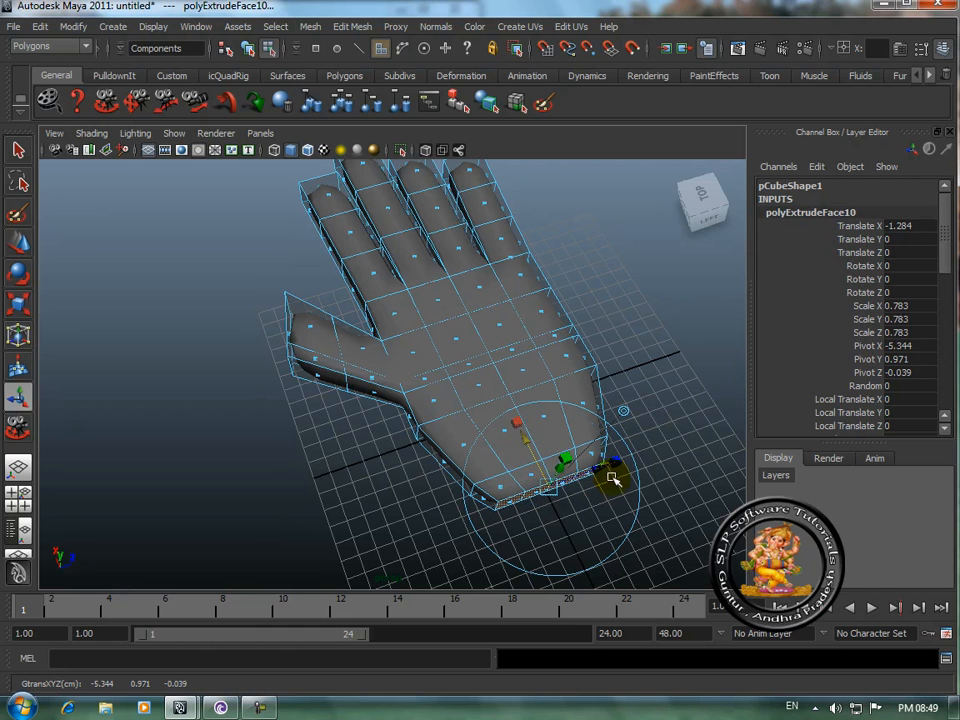
left_click_drag(529, 442, 536, 399)
- Extrude the wrist end faces again with Translate X about -3.421, Translate Z about -0.318 and uniform scale about 0.883
left_click(350, 27)
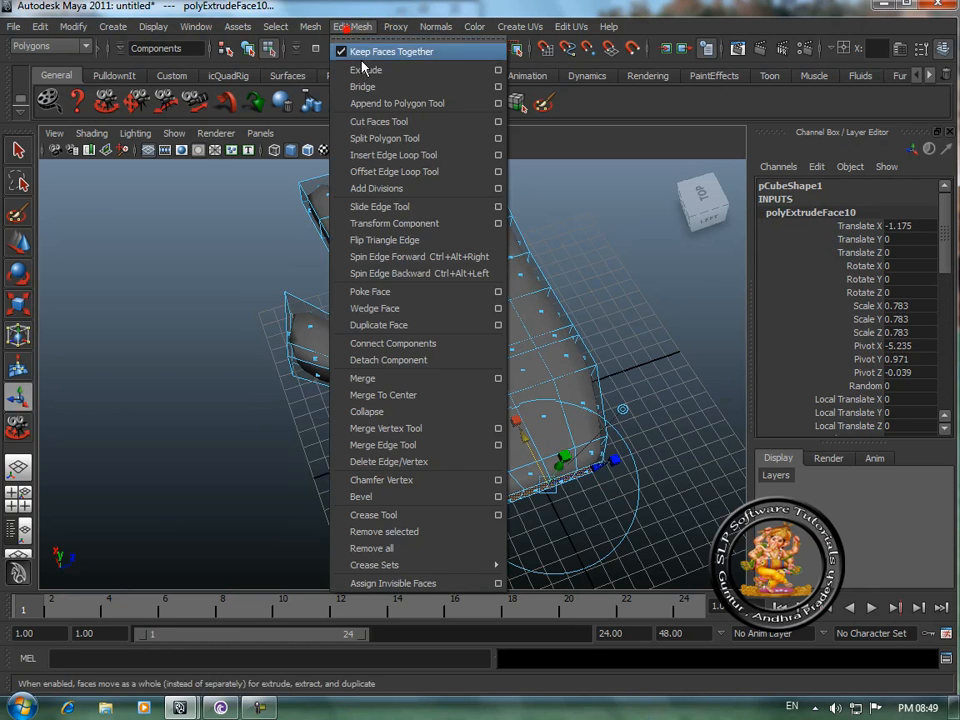
left_click(364, 69)
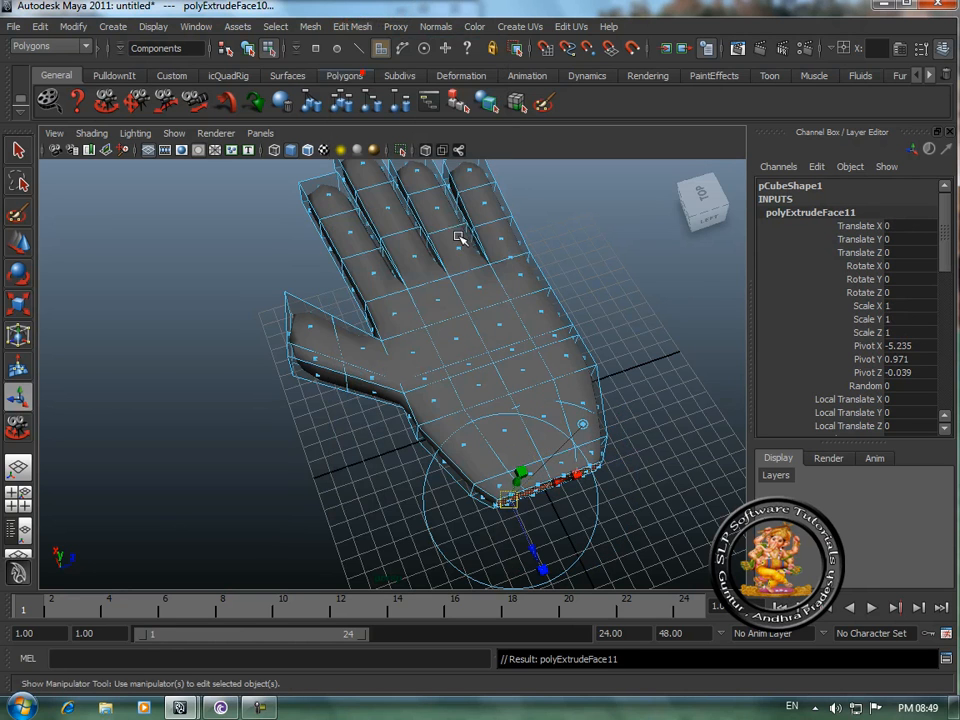
left_click(583, 424)
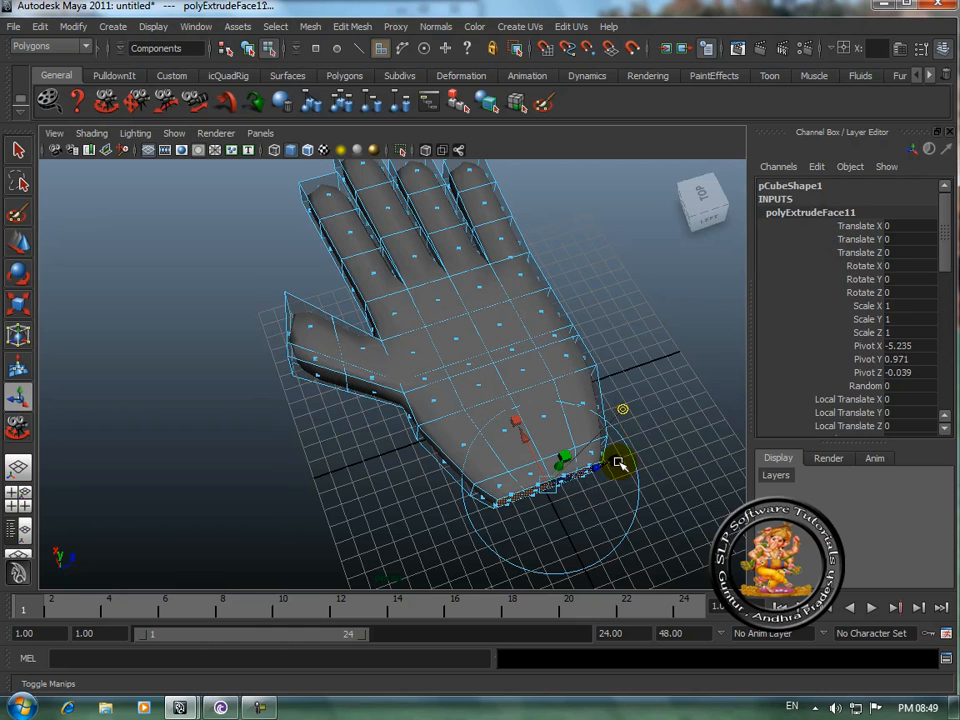
left_click(617, 462)
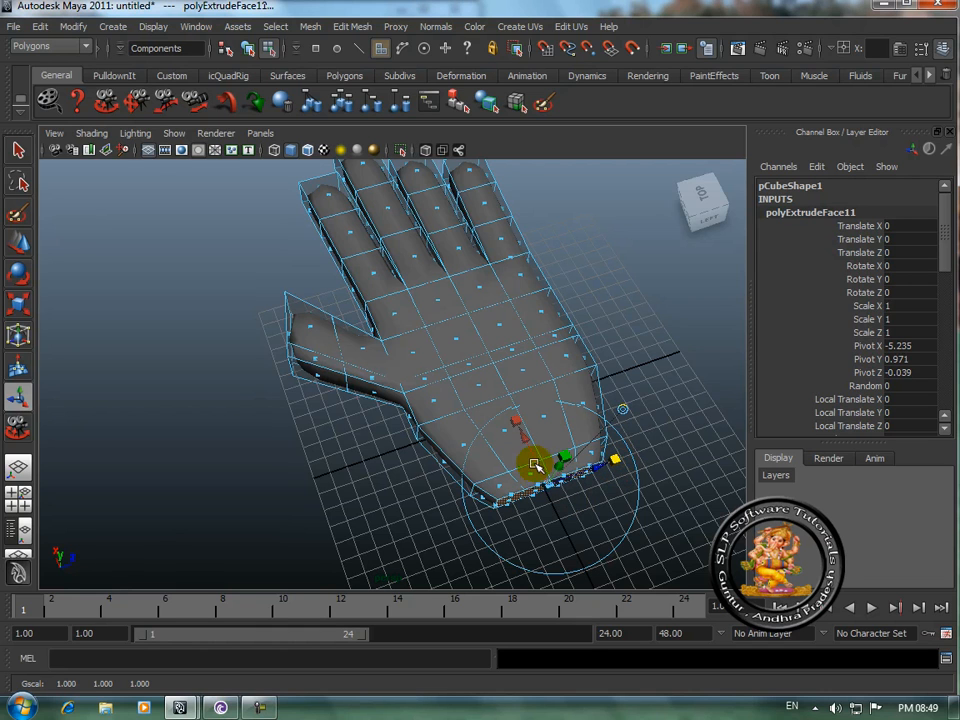
mouse_move(550, 487)
left_mouse_down()
mouse_move(528, 443)
mouse_move(554, 495)
left_mouse_up()
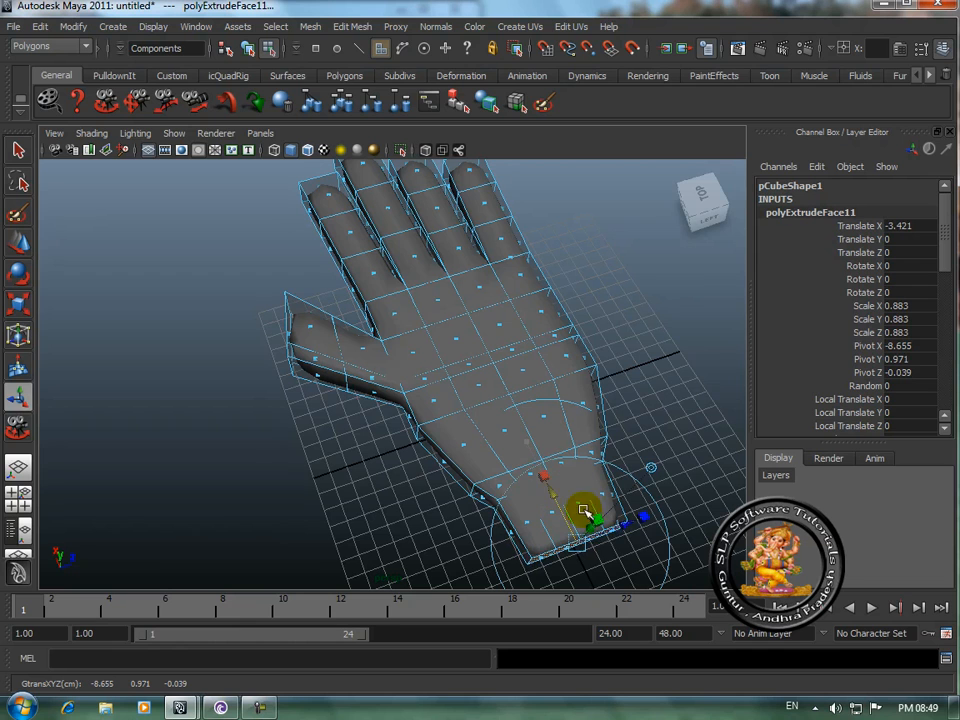
mouse_move(628, 530)
left_mouse_down()
mouse_move(615, 522)
mouse_move(622, 533)
left_mouse_up()
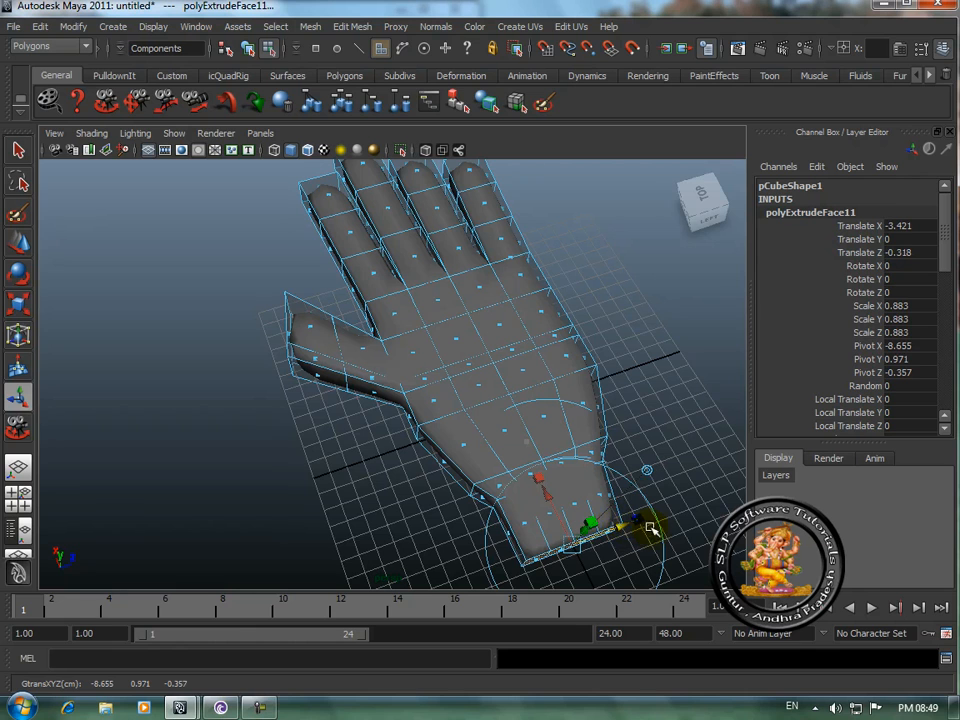
- Widen and thicken the forearm end of the new extrusion, with Scale Z about 1.022 and Scale Y about 2.414
left_click(641, 524)
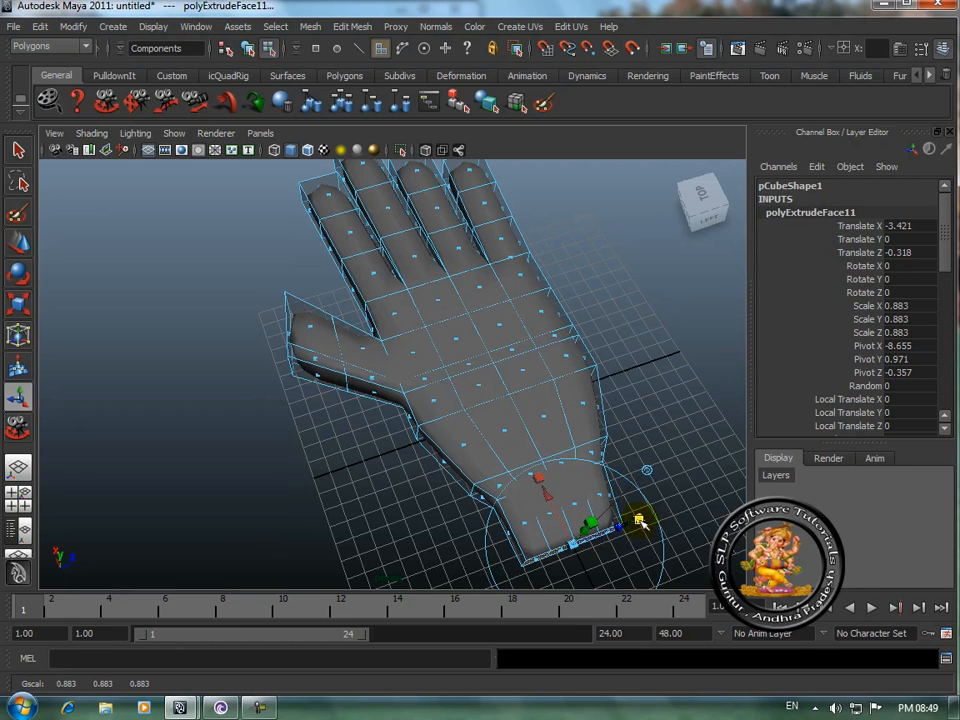
left_click_drag(641, 522, 648, 517)
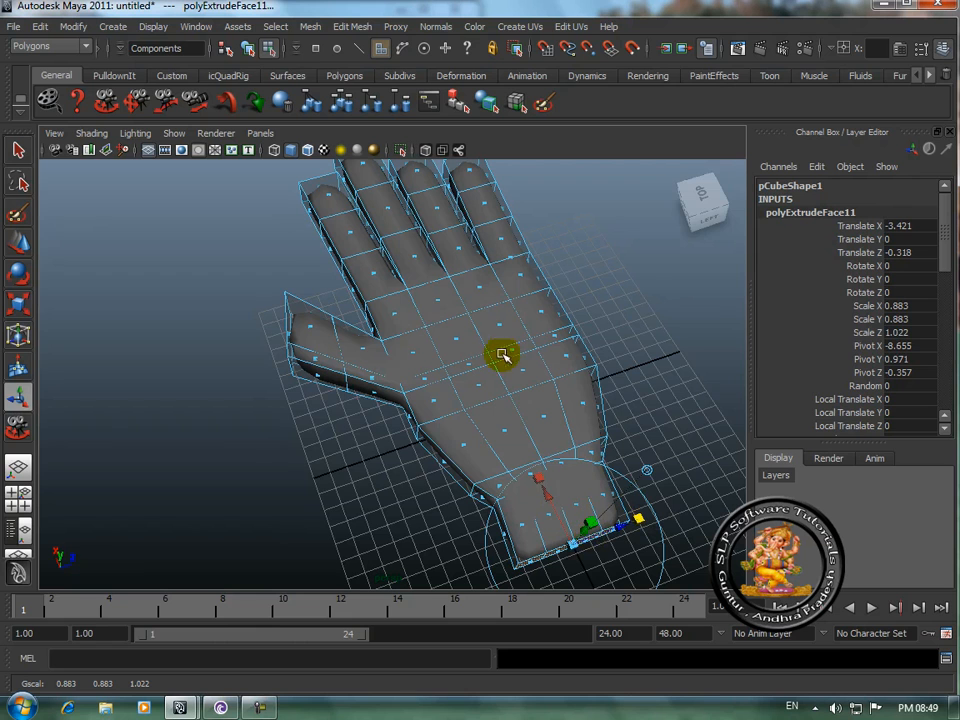
left_click(697, 194)
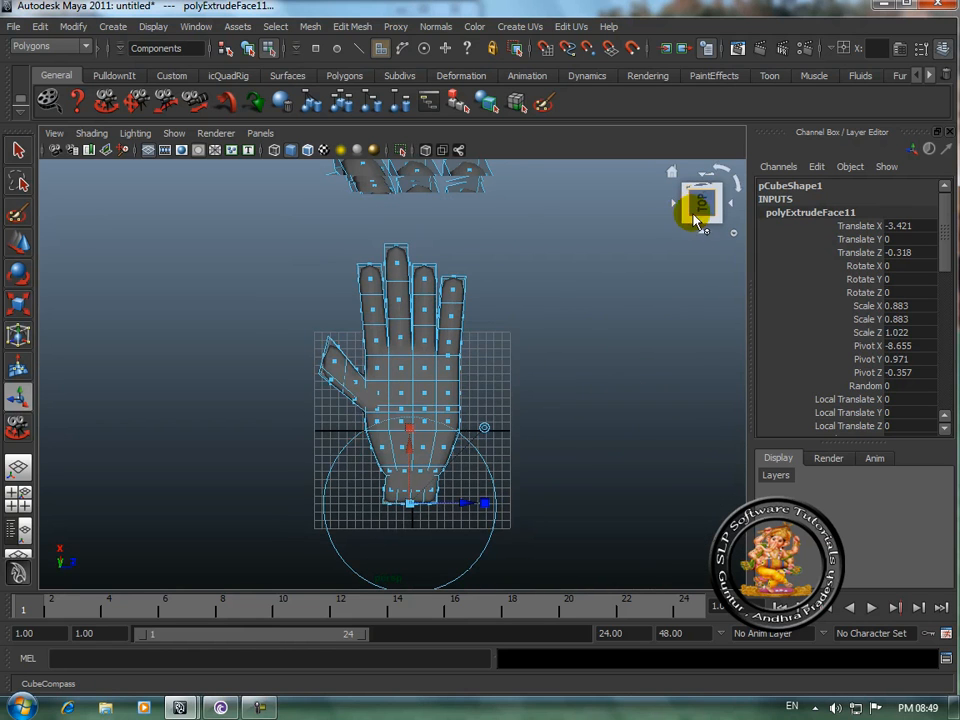
left_click(700, 236)
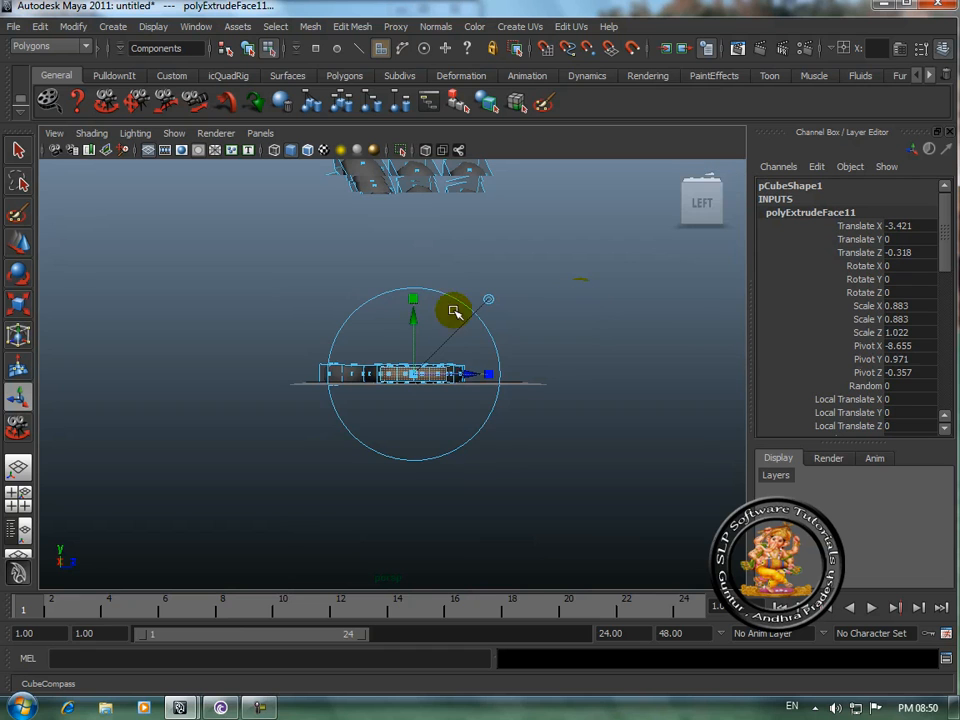
left_click_drag(416, 302, 491, 349)
scroll(512, 347, "up", 3)
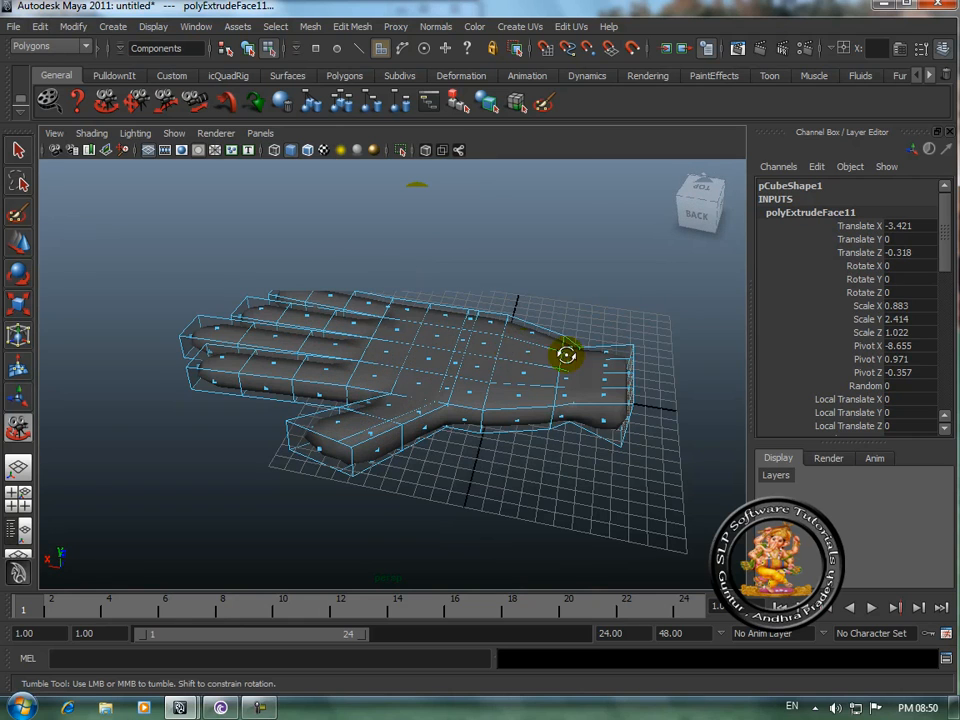
left_click_drag(643, 379, 421, 452, "alt")
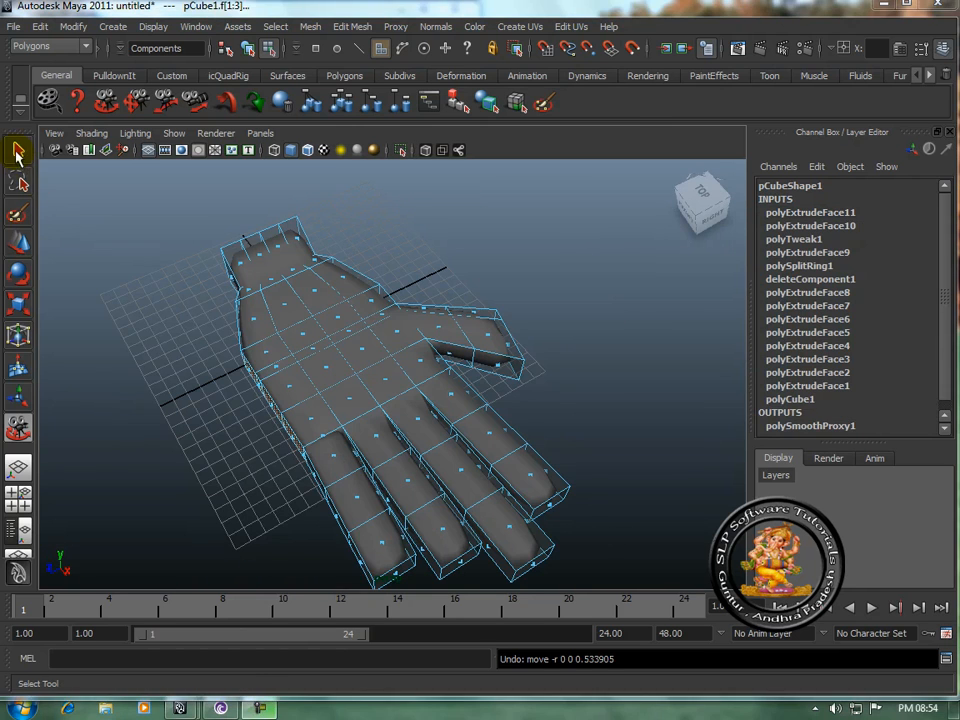
- In object mode, select the low-poly cage pCube1 and hide it, leaving the smooth proxy hand shown
left_click(18, 152)
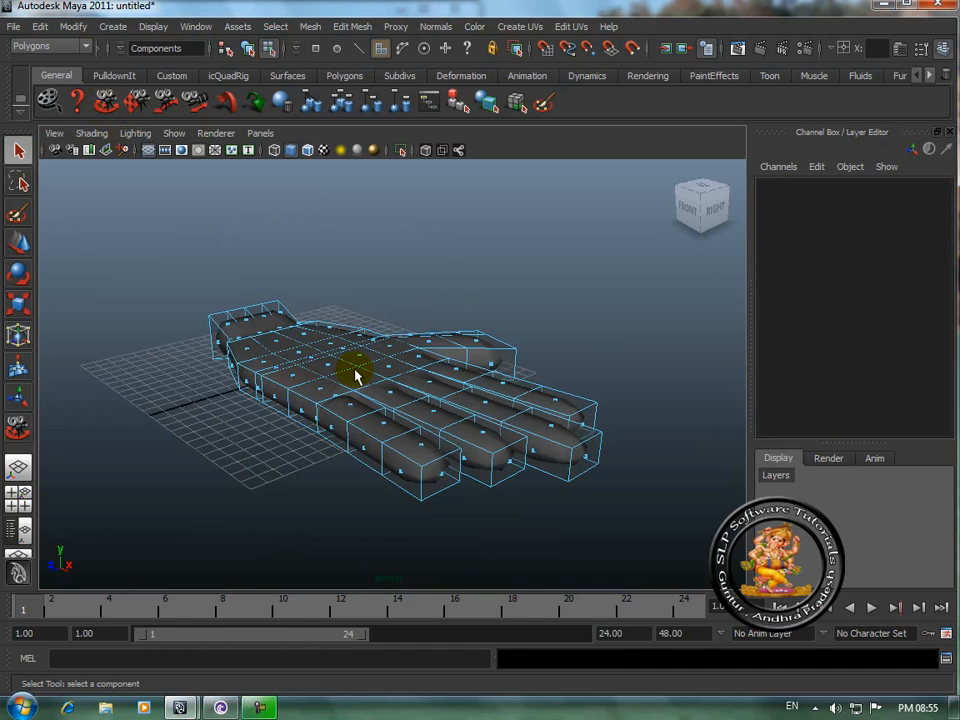
right_click(355, 372)
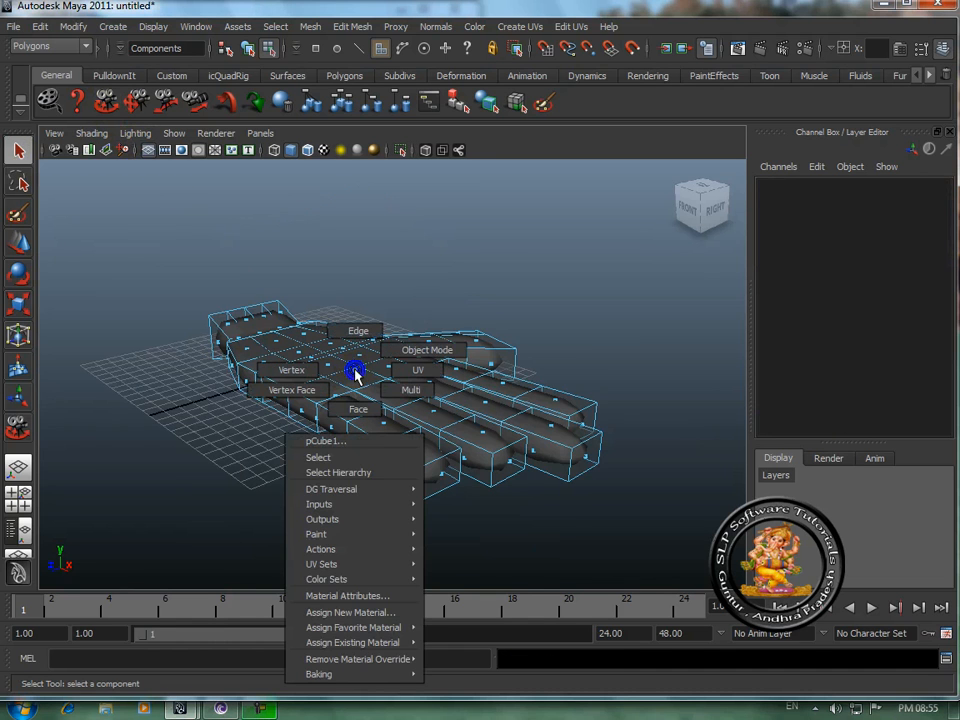
left_click(418, 349)
left_click(360, 399)
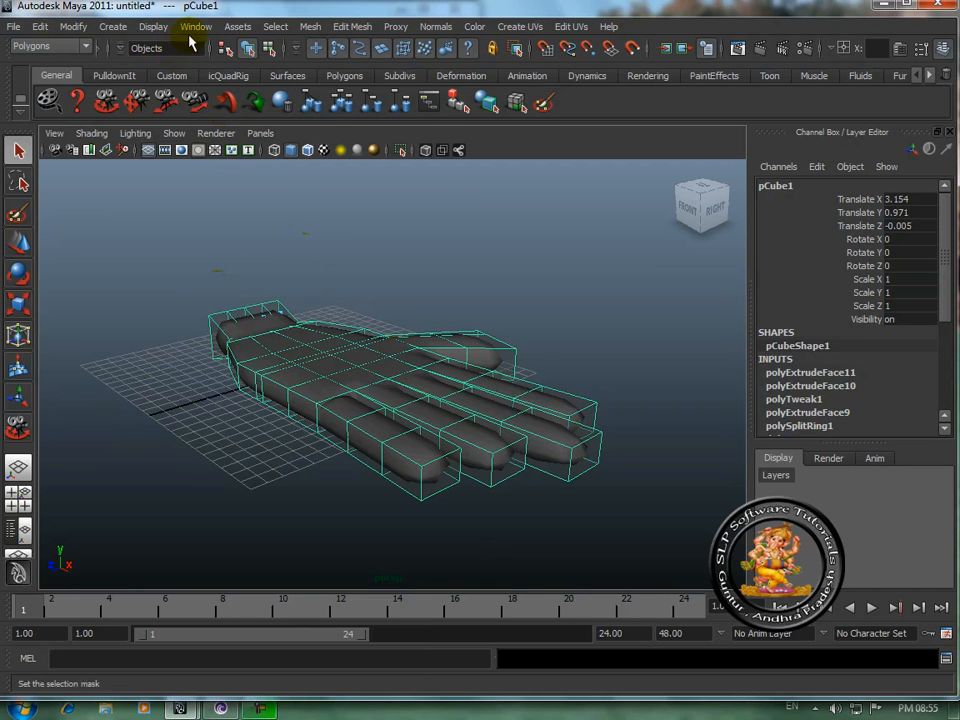
left_click(113, 26)
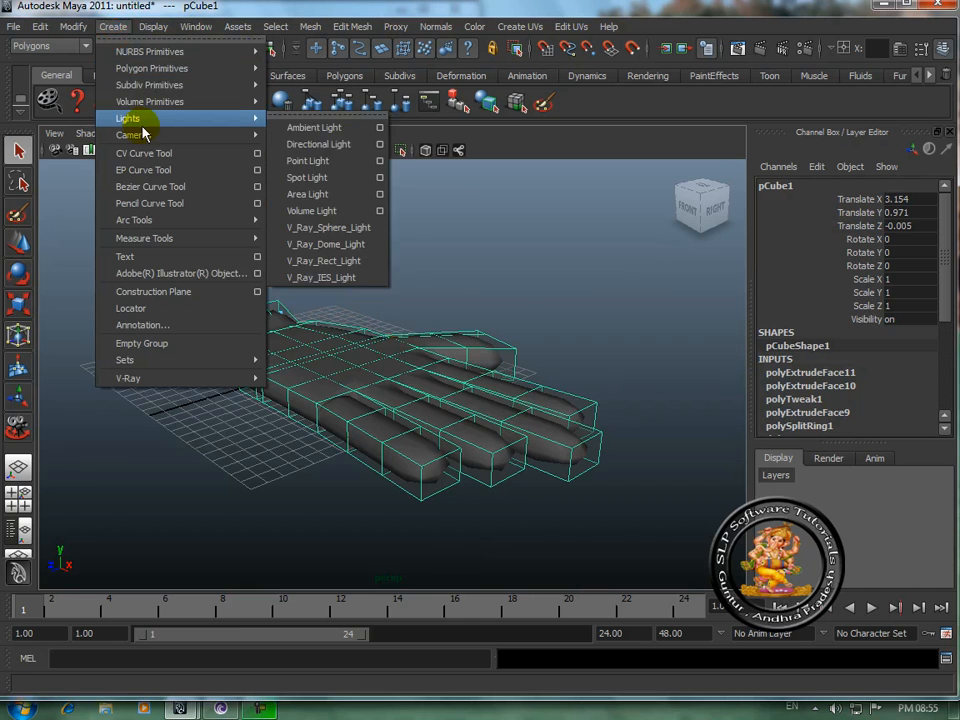
mouse_move(146, 28)
mouse_move(178, 102)
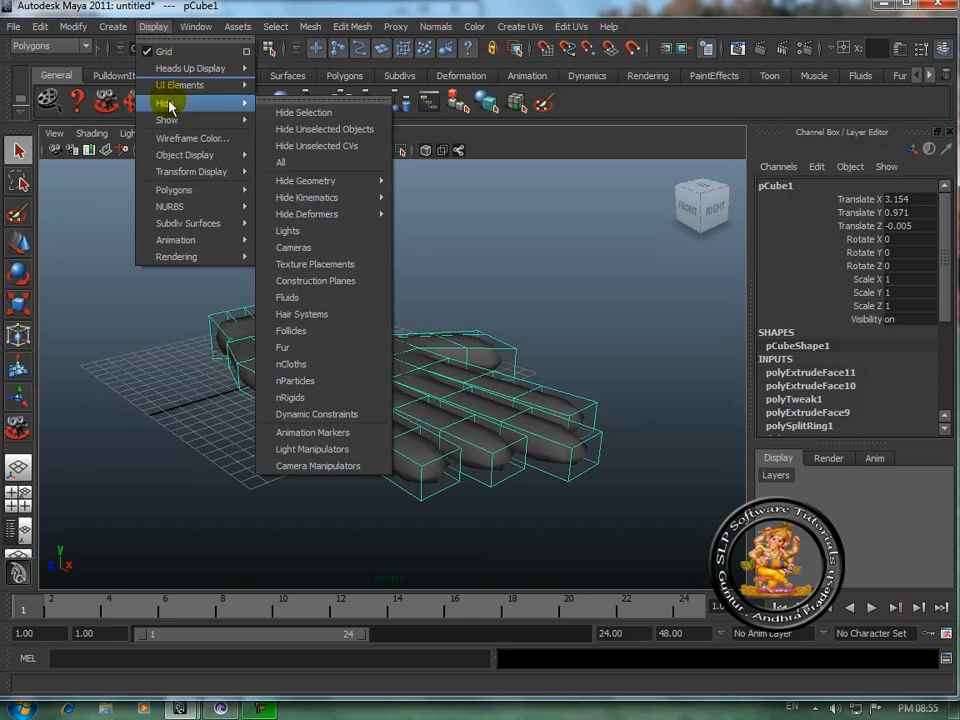
left_click(306, 110)
left_click(270, 242)
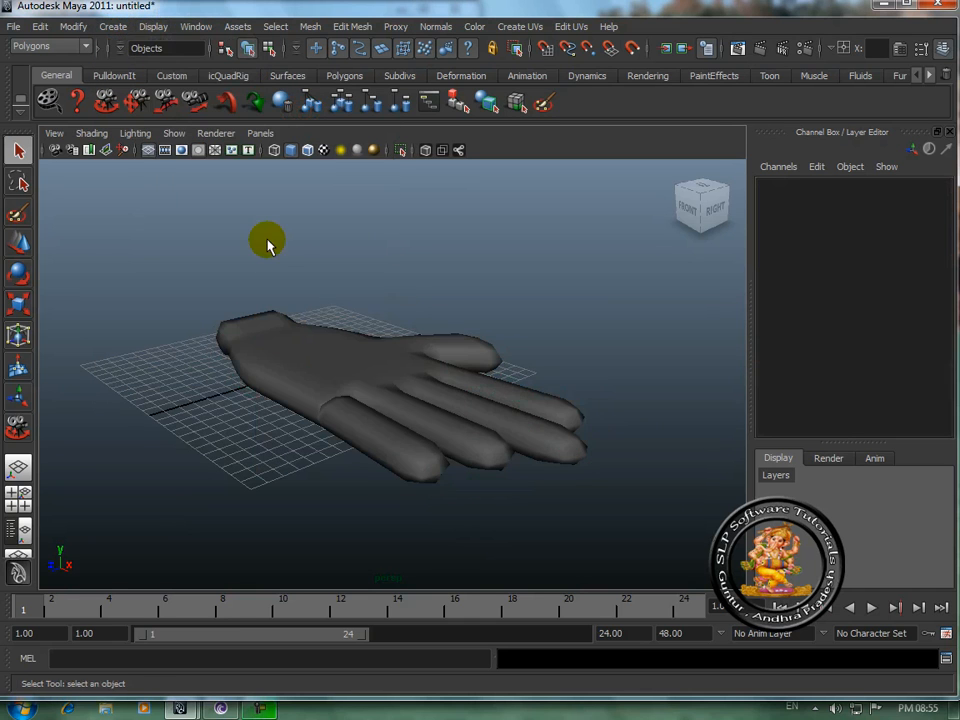
- Inspect the smoothed hand from the thumb side and from above
left_click(104, 100)
left_click_drag(423, 369, 294, 426)
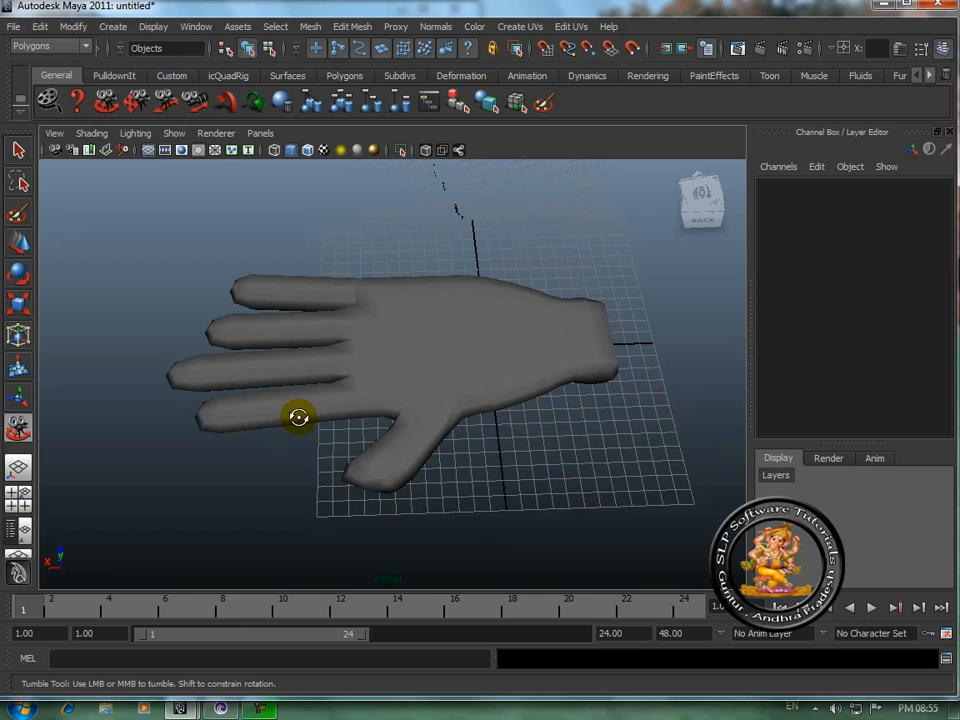
left_click_drag(376, 408, 395, 376)
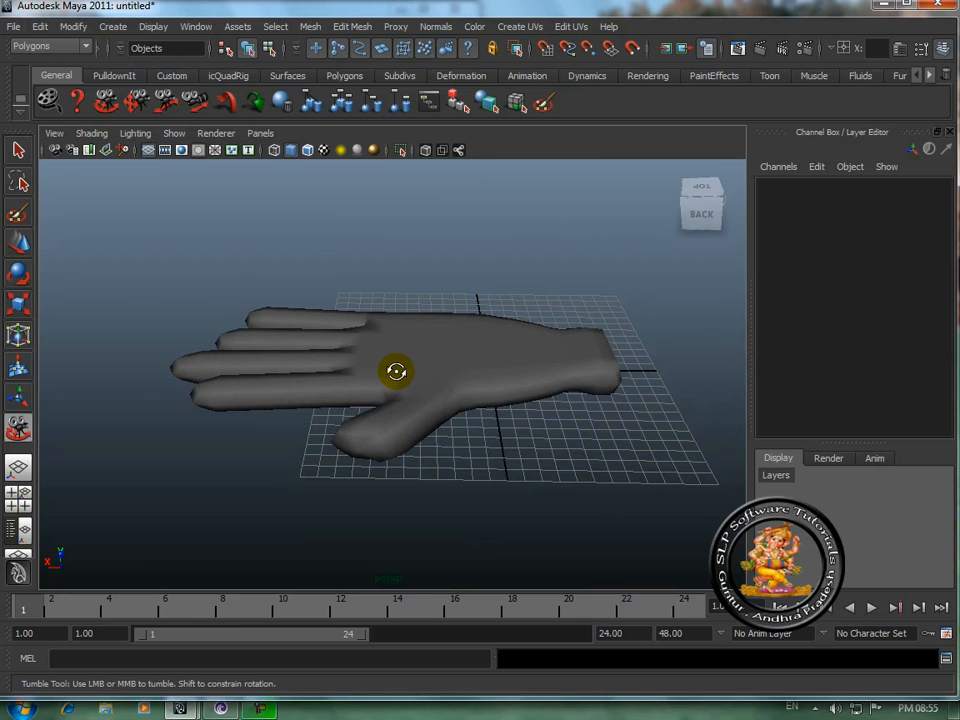